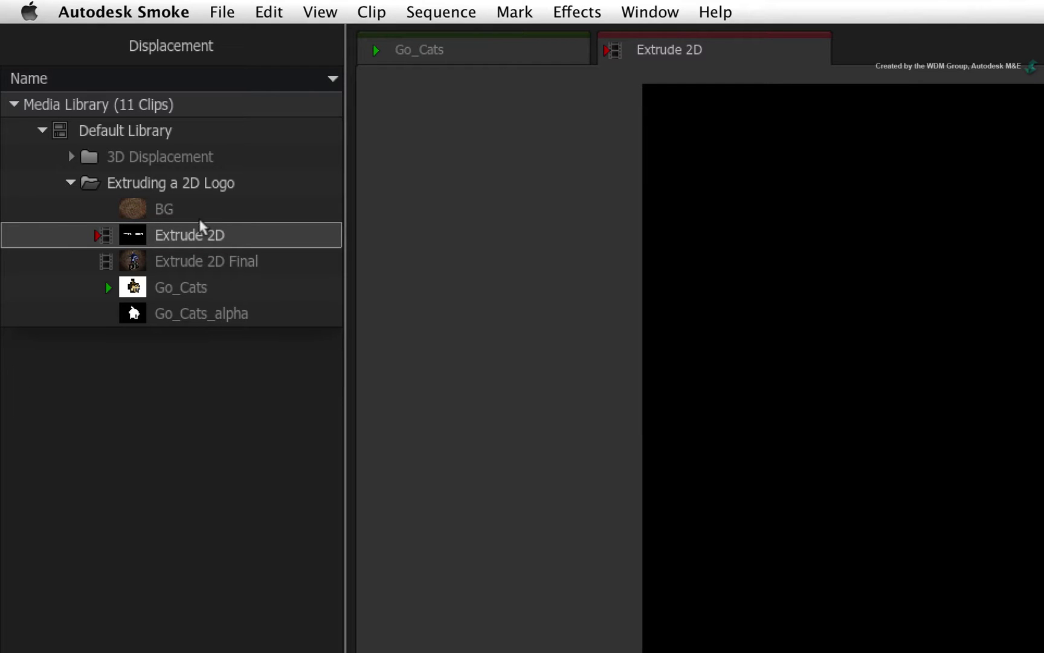
# Step: Preview the BG, Go_Cats and Go_Cats_alpha clips
pyautogui.click(179, 205)
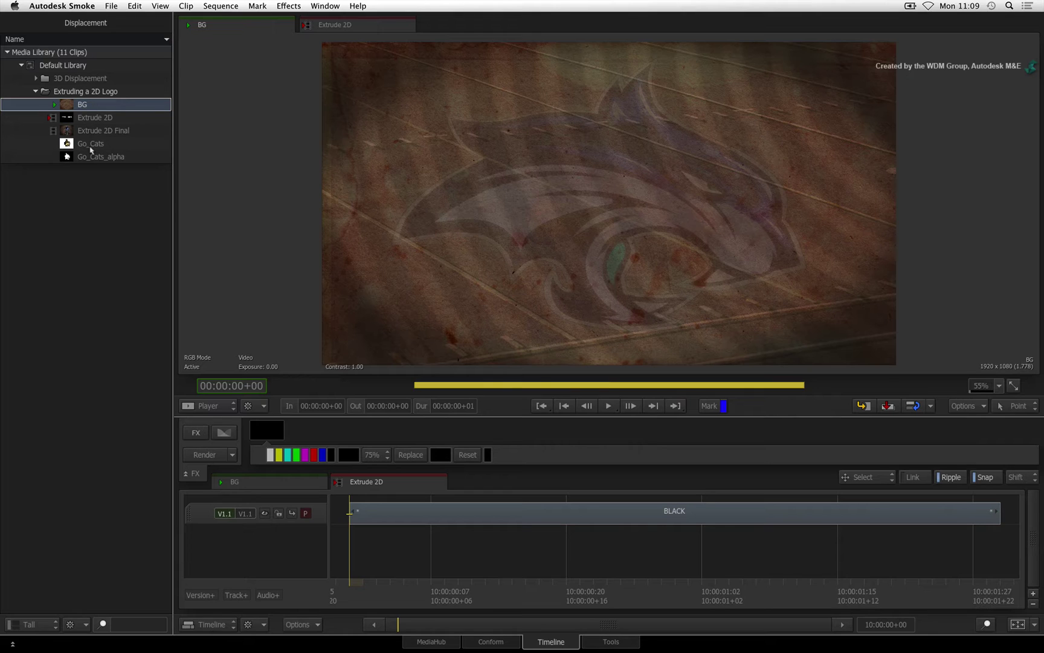
pyautogui.click(91, 144)
pyautogui.click(93, 157)
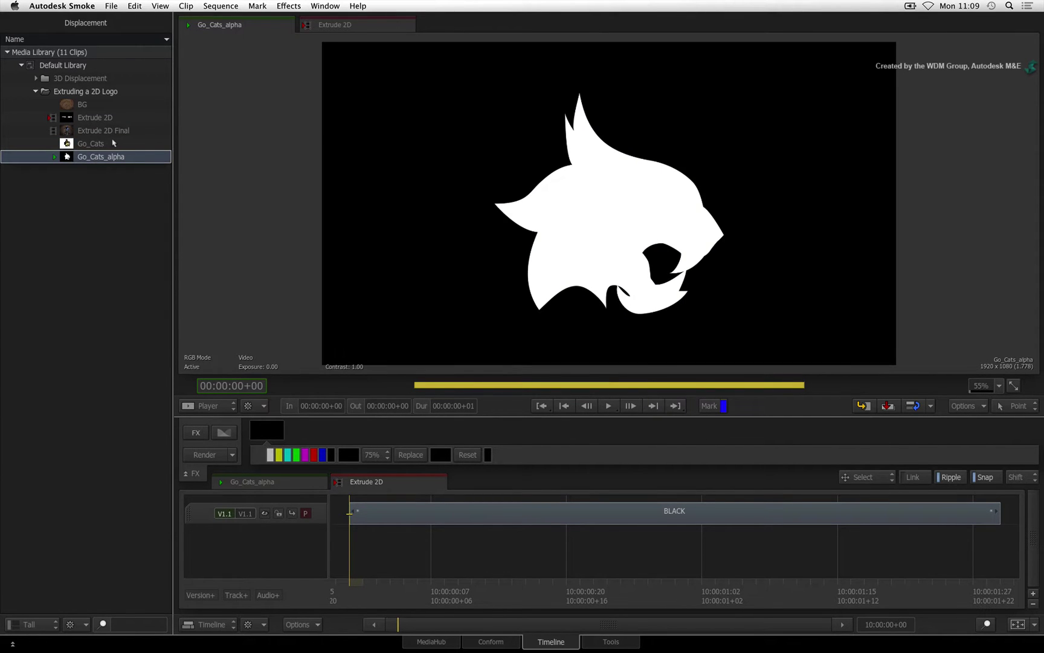
pyautogui.click(114, 144)
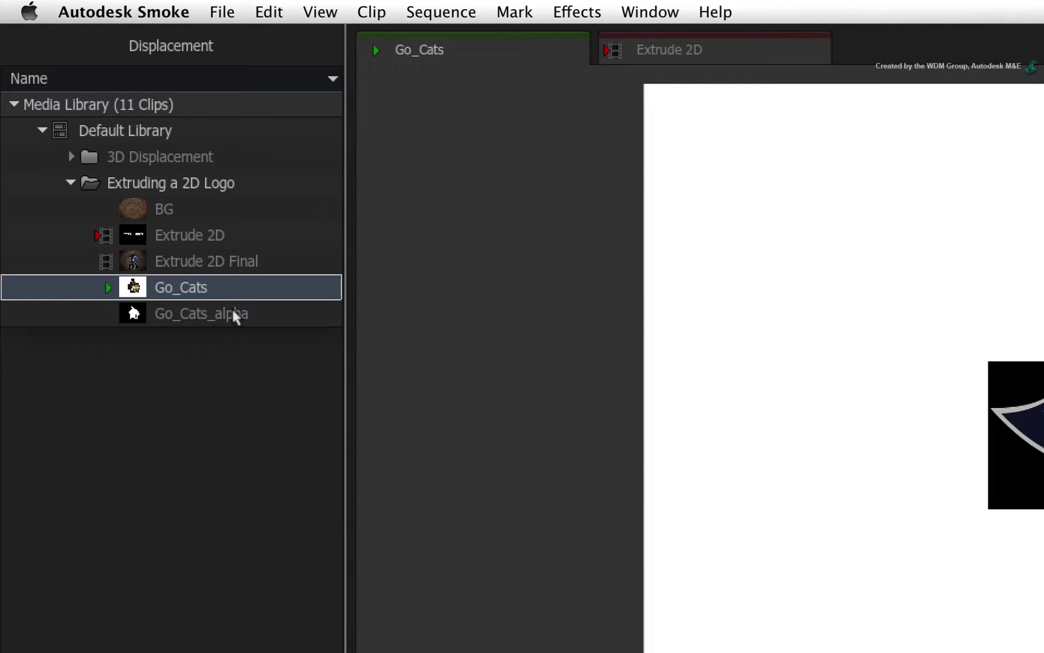
pyautogui.click(232, 316)
pyautogui.click(229, 292)
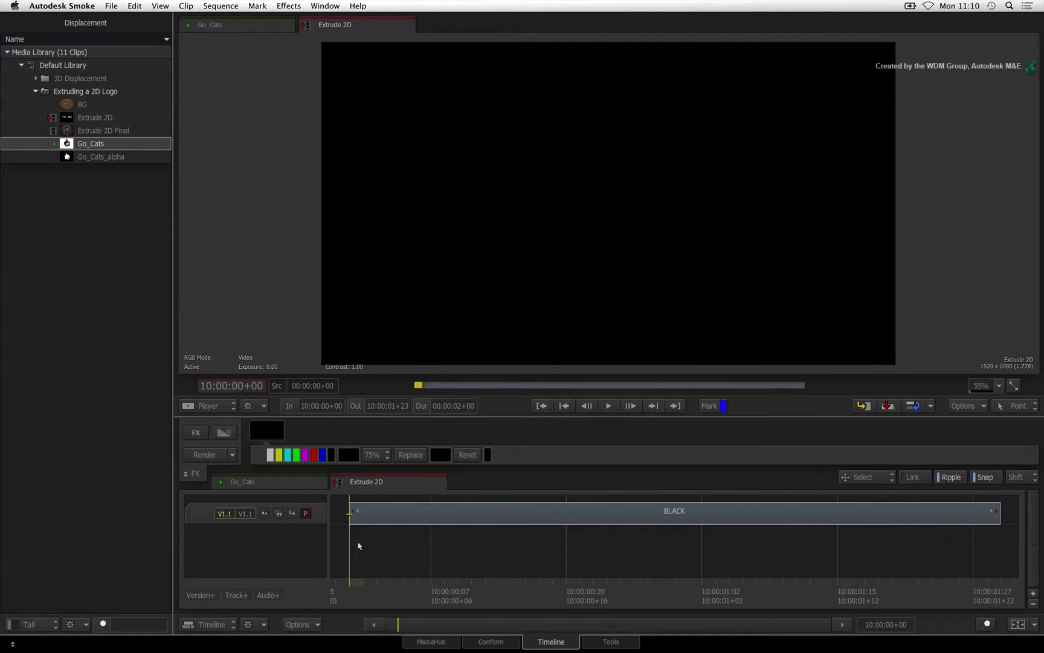
# Step: Create a ConnectFX setup on the BLACK segment and move its node below the output
pyautogui.rightClick(368, 512)
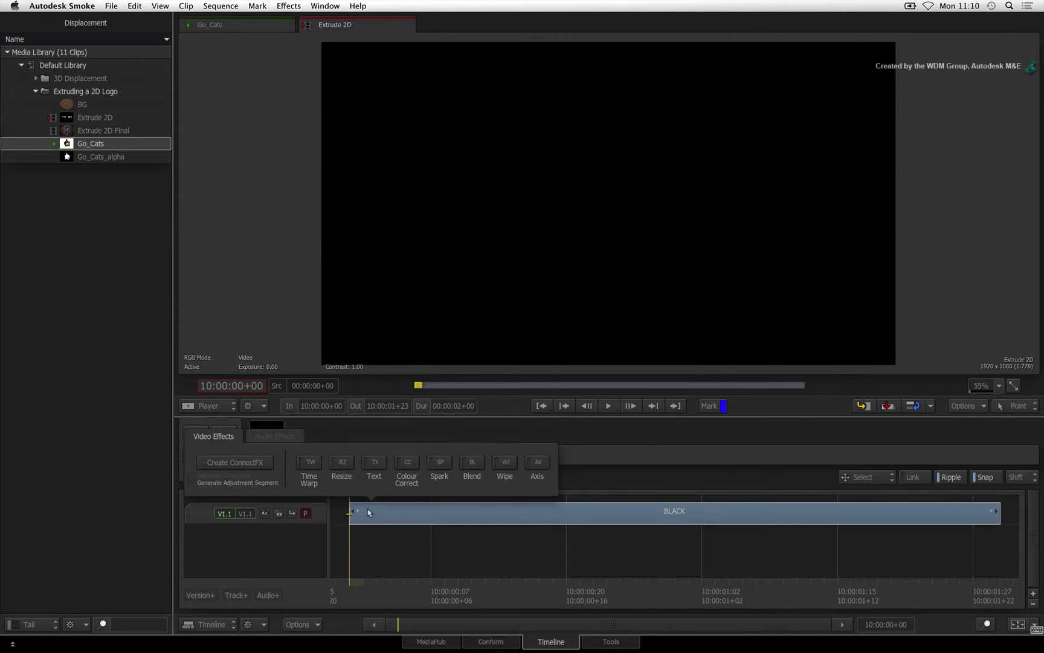
pyautogui.click(256, 462)
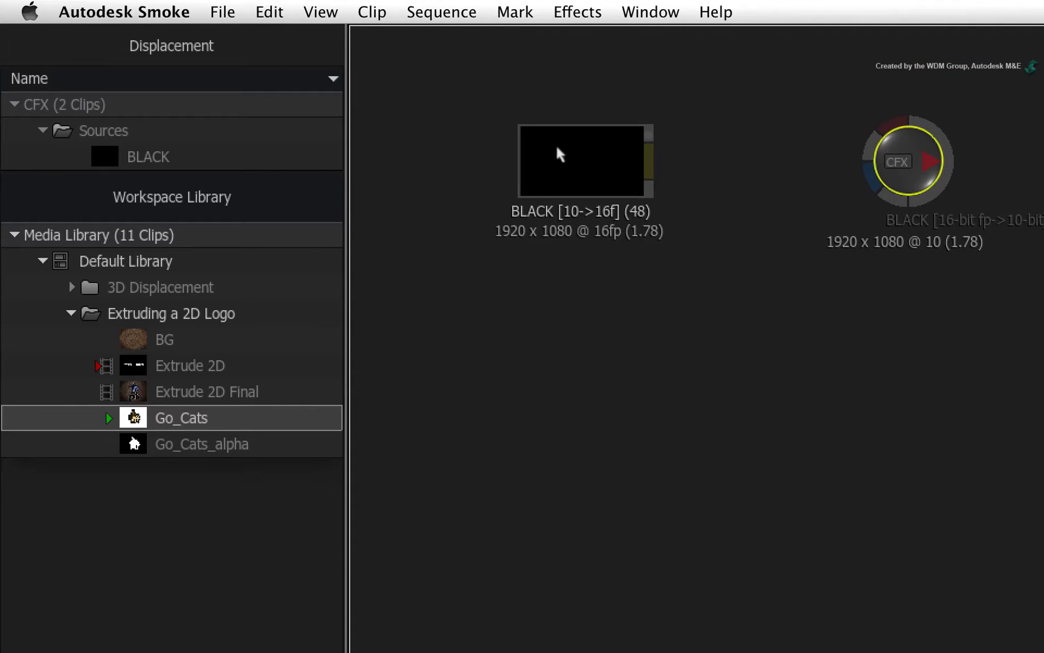
pyautogui.moveTo(555, 152)
pyautogui.mouseDown()
pyautogui.moveTo(766, 289)
pyautogui.moveTo(882, 300)
pyautogui.mouseUp()
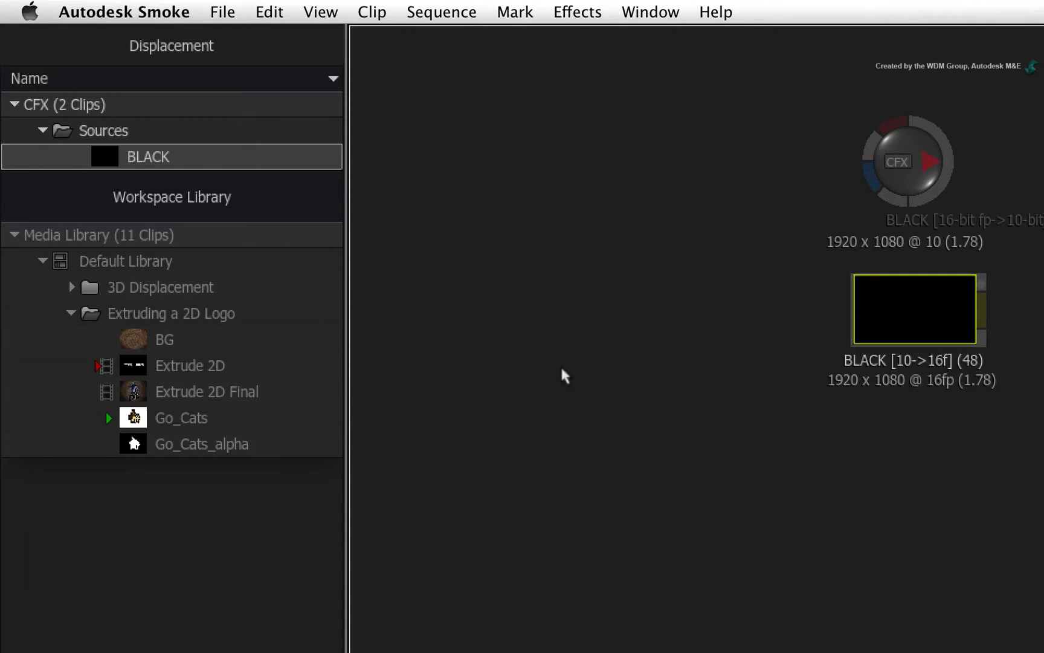
# Step: Drag the selected BG, Go_Cats and Go_Cats_alpha clips into the schematic
pyautogui.click(164, 338)
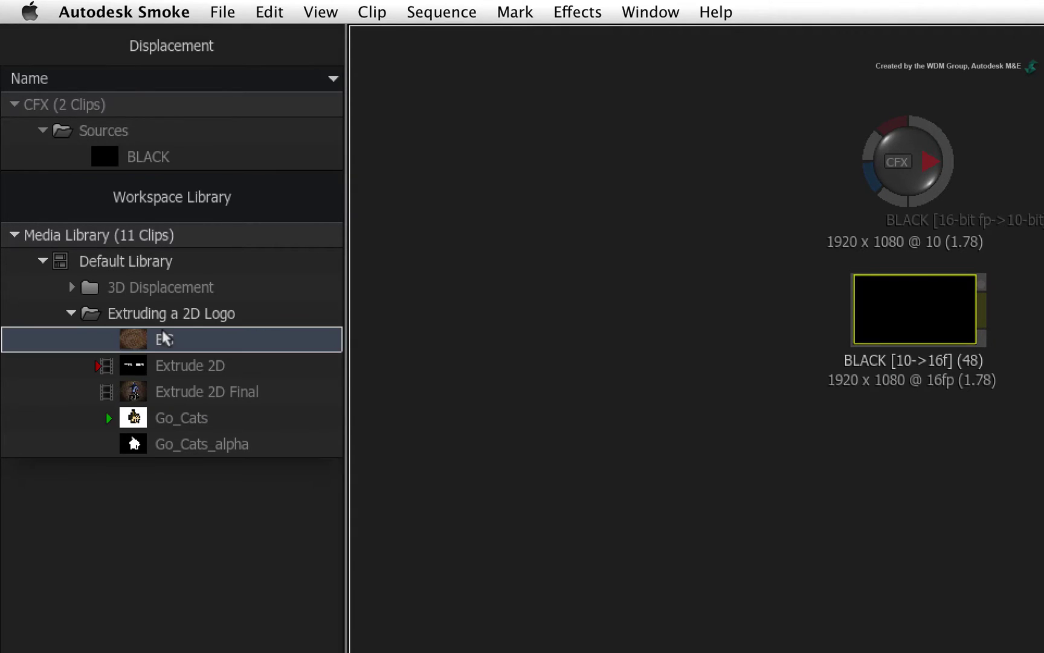
pyautogui.keyDown('super'); pyautogui.click(187, 418); pyautogui.keyUp('super')
pyautogui.keyDown('super'); pyautogui.click(188, 444); pyautogui.keyUp('super')
pyautogui.moveTo(115, 333); pyautogui.dragTo(432, 141)
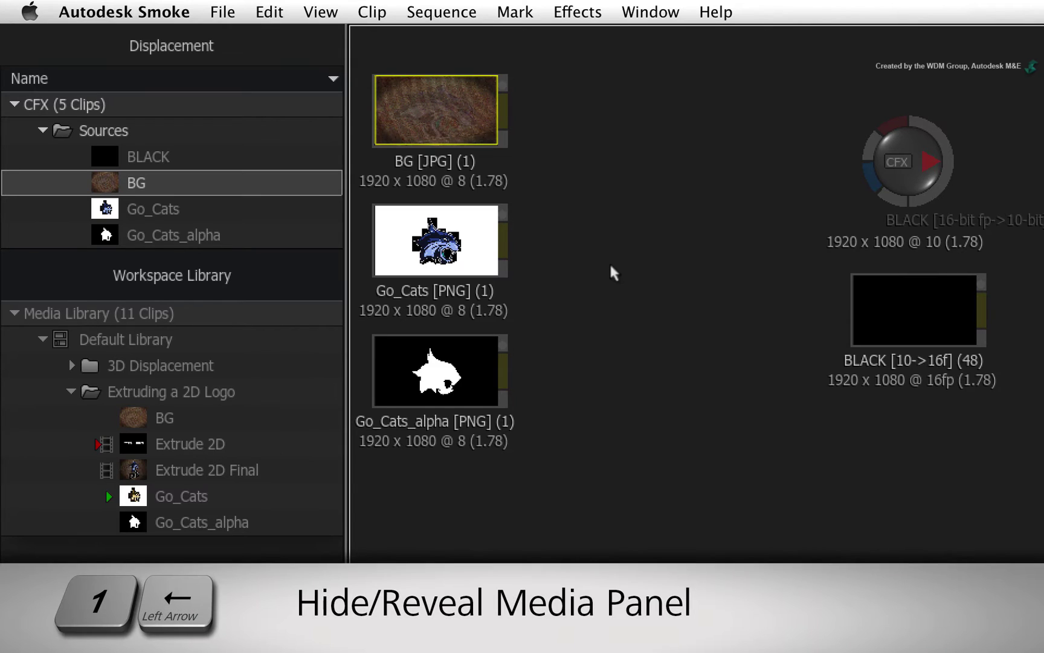
# Step: Add an Action node, rearrange the CFX and BLACK nodes, and wire Action into CFX
pyautogui.hotkey('1', 'Left')
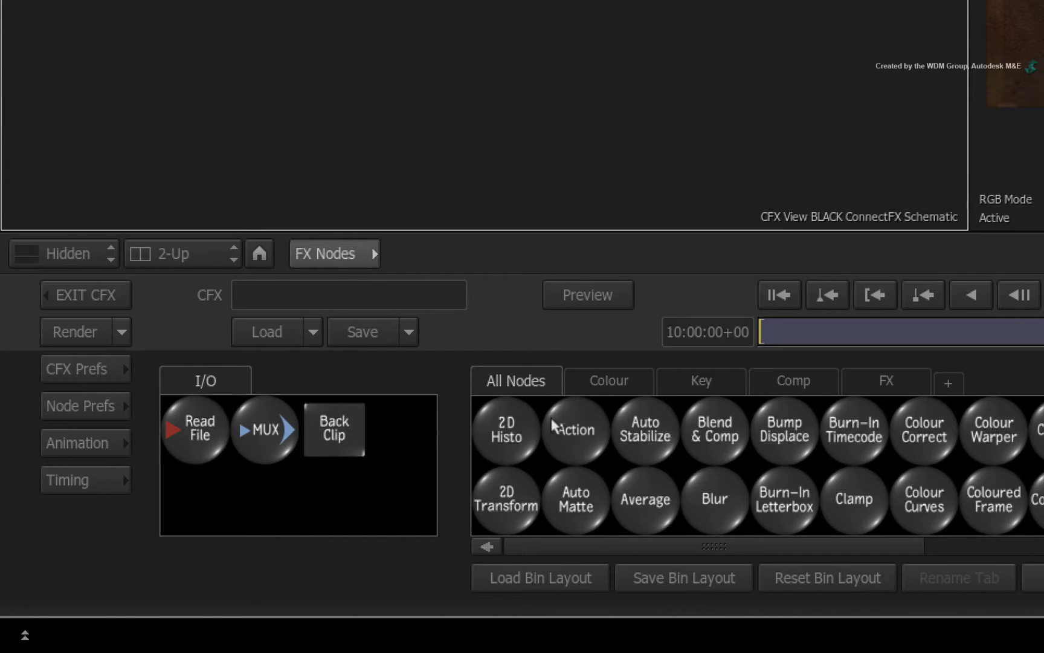
pyautogui.click(551, 418)
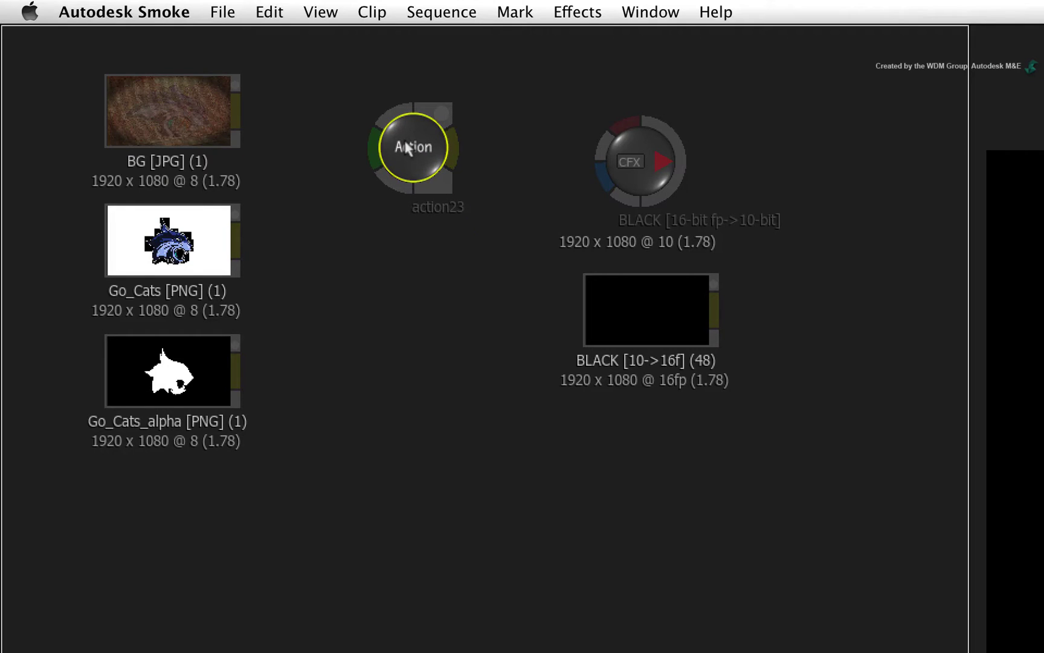
pyautogui.click(409, 149)
pyautogui.moveTo(652, 144); pyautogui.dragTo(783, 138)
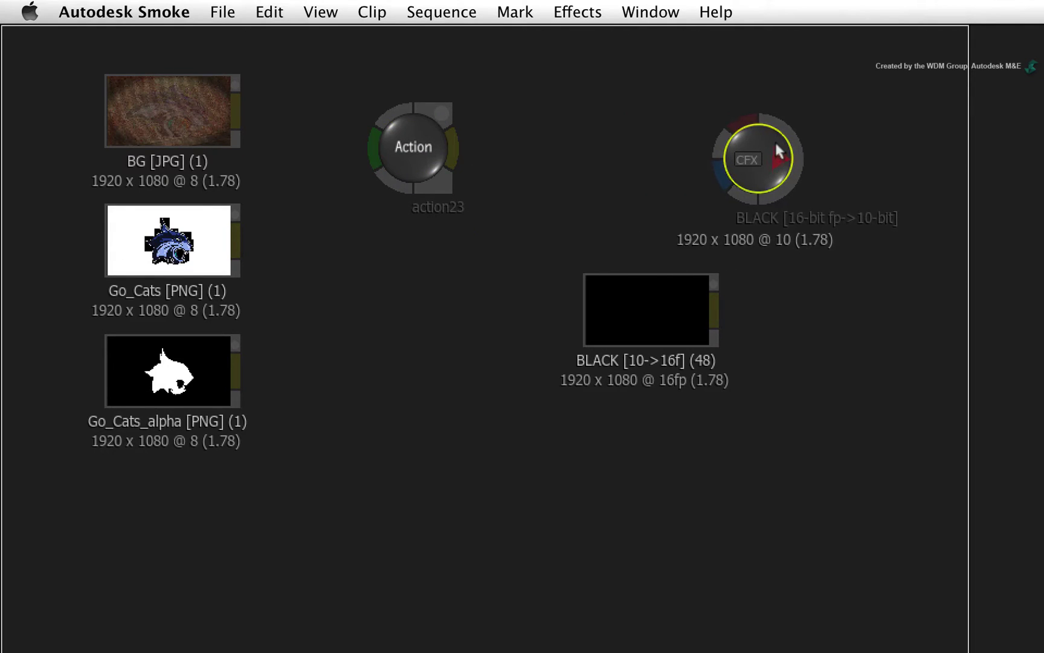
pyautogui.moveTo(636, 285); pyautogui.dragTo(776, 286)
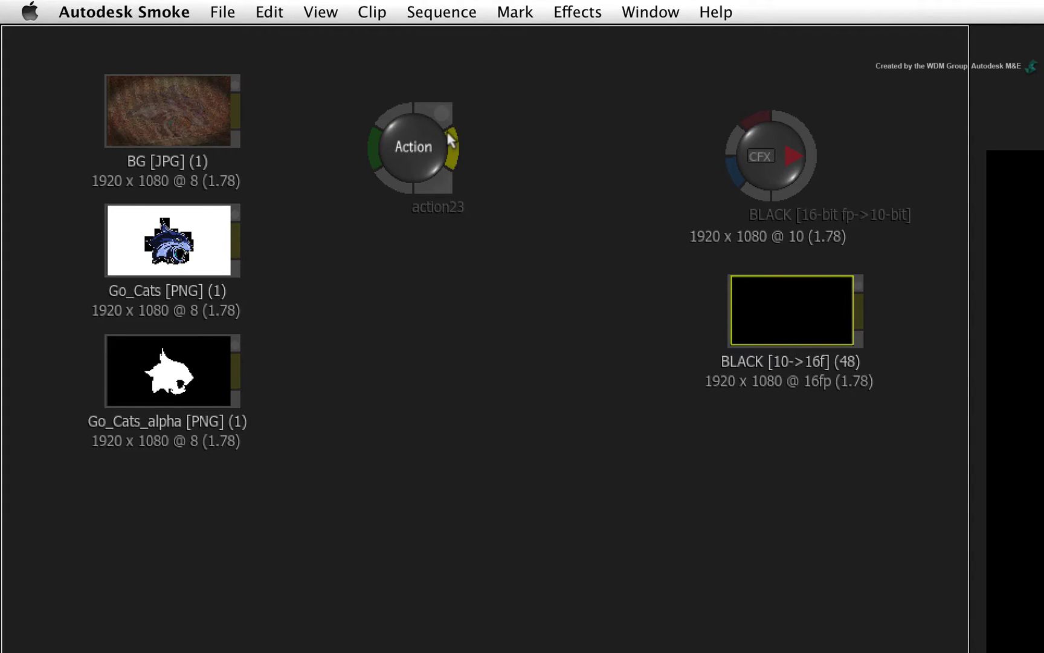
pyautogui.moveTo(458, 132); pyautogui.dragTo(749, 112)
pyautogui.moveTo(421, 147); pyautogui.dragTo(574, 158)
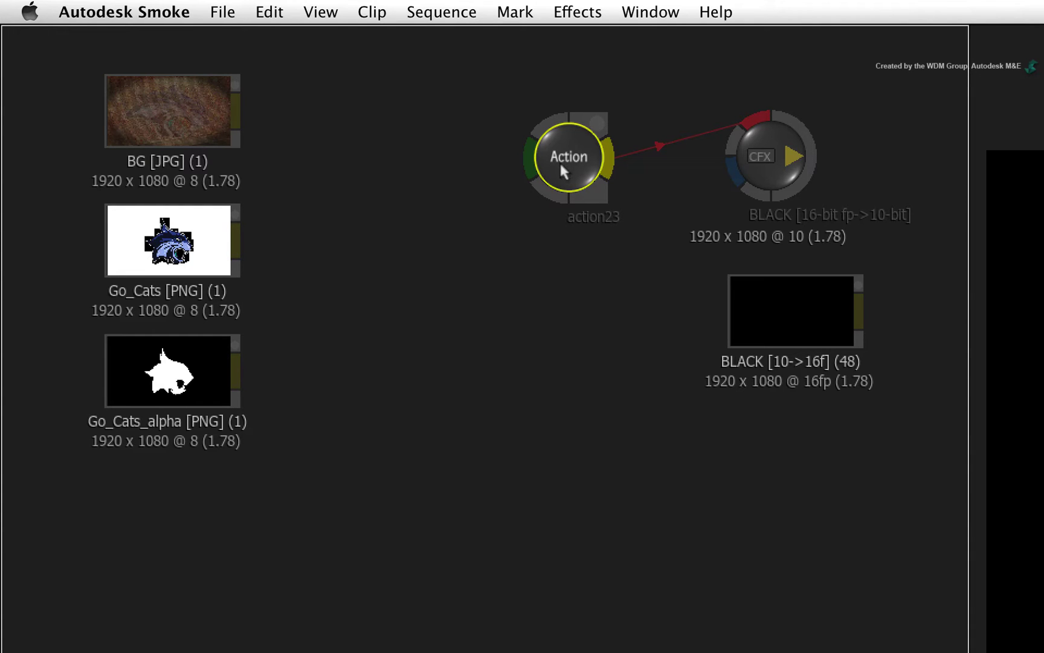
# Step: Create the Action node's media inputs and feed BG into media1
pyautogui.hotkey('ctrl', 'n')
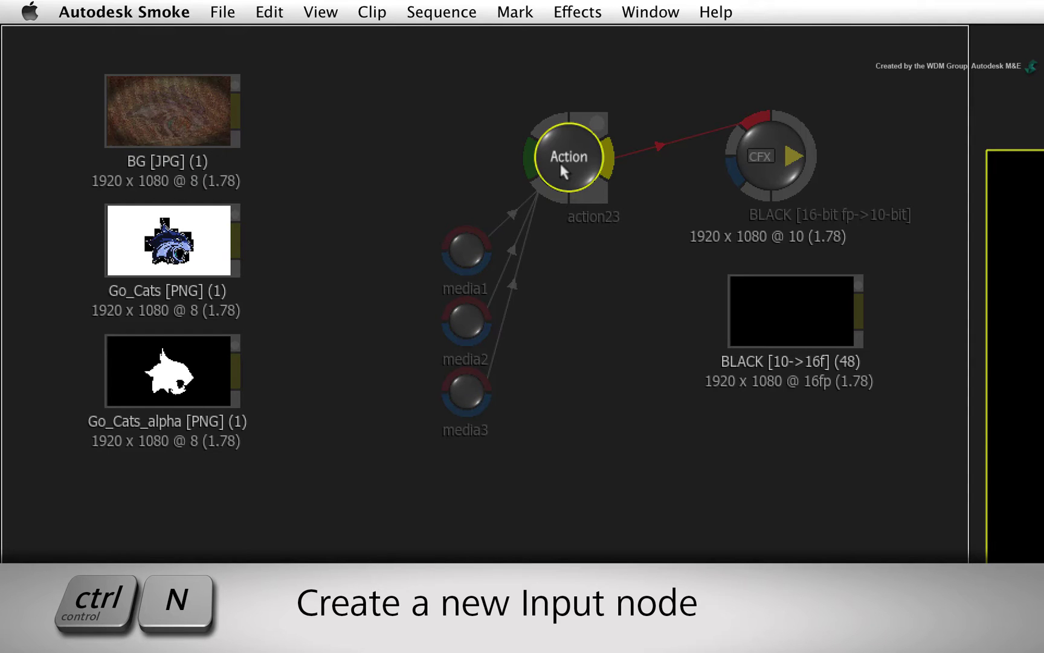
pyautogui.moveTo(466, 249); pyautogui.dragTo(363, 124)
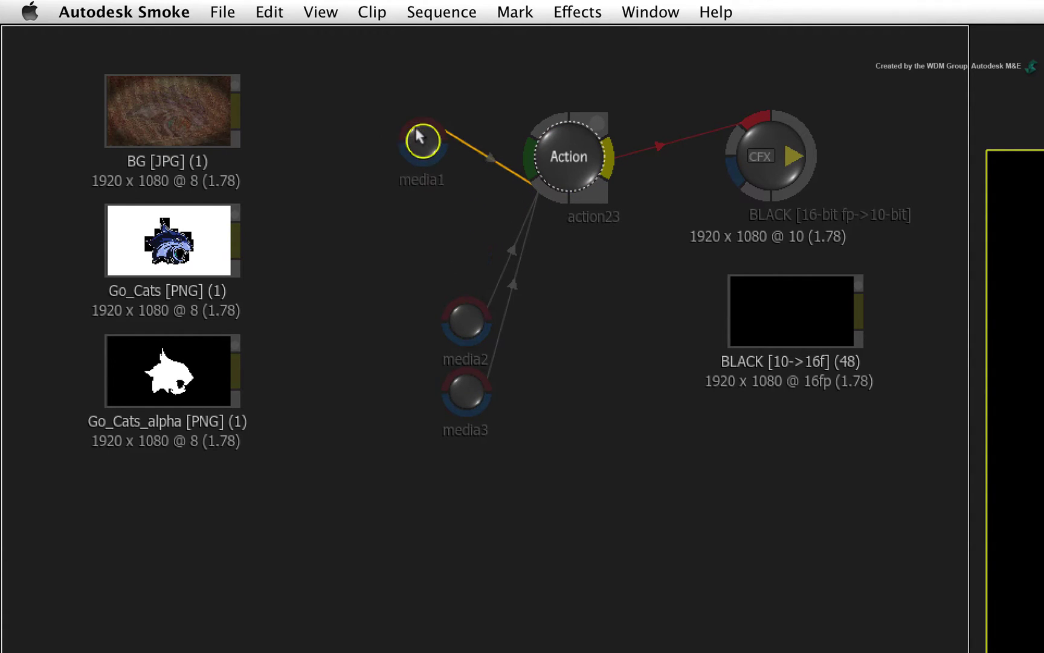
pyautogui.moveTo(234, 111); pyautogui.dragTo(412, 121)
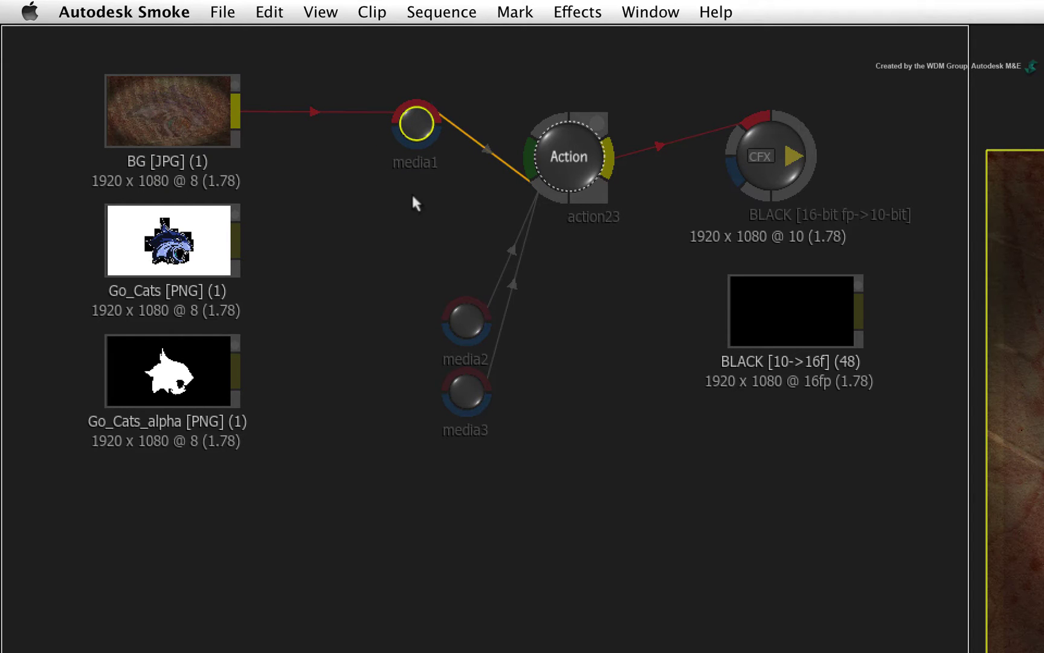
# Step: Feed Go_Cats with its alpha matte into media2, and Go_Cats_alpha into media3
pyautogui.moveTo(459, 315); pyautogui.dragTo(382, 307)
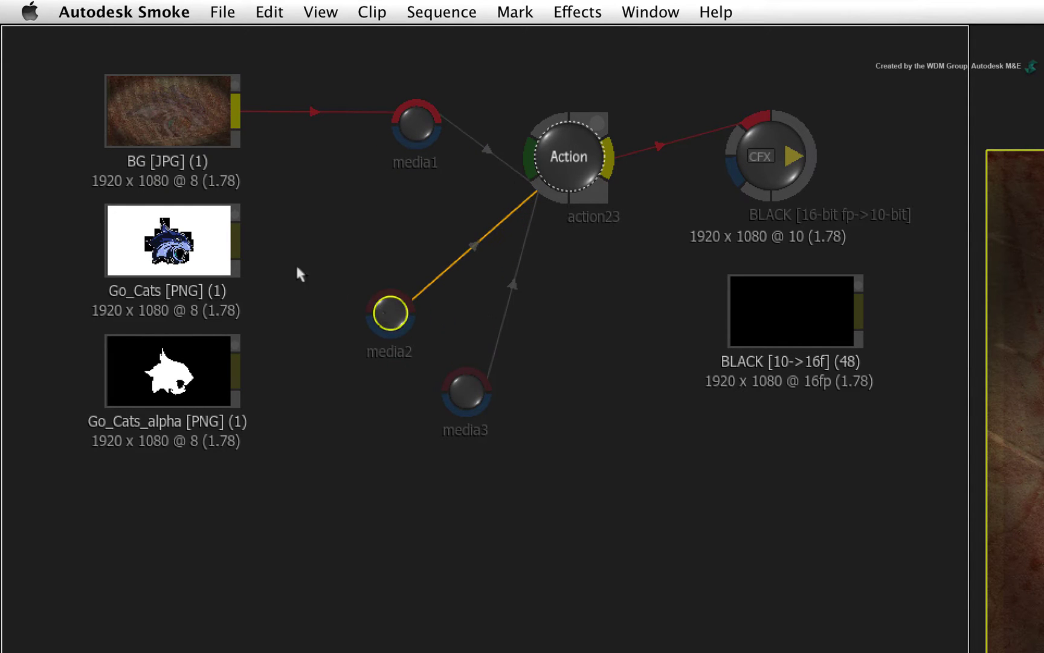
pyautogui.moveTo(234, 239); pyautogui.dragTo(373, 298)
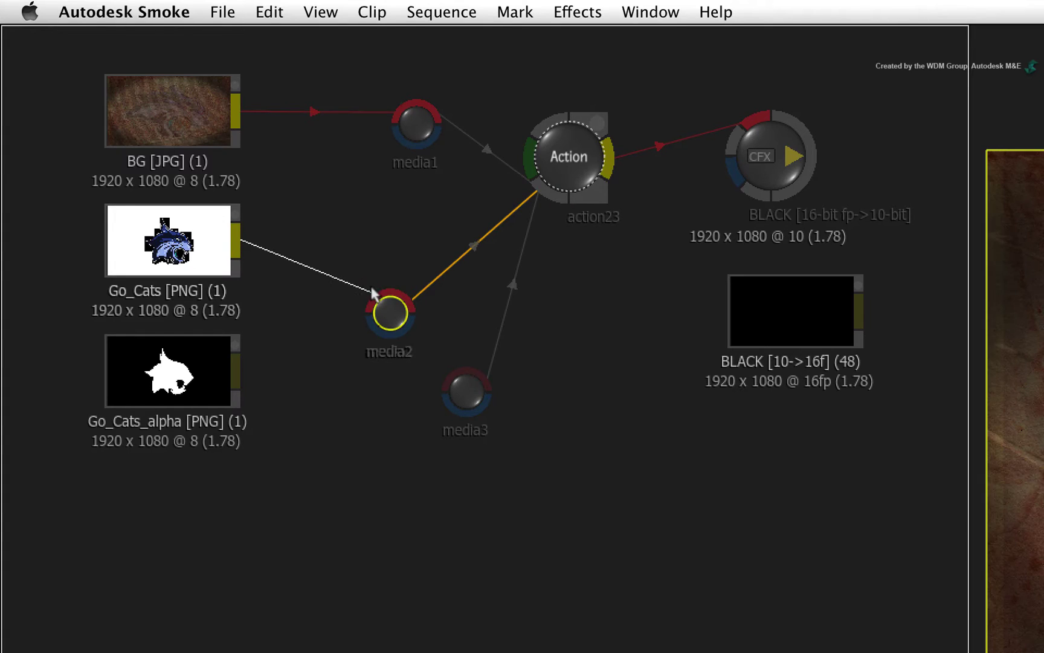
pyautogui.moveTo(253, 361)
pyautogui.mouseDown()
pyautogui.moveTo(448, 287)
pyautogui.moveTo(416, 275)
pyautogui.mouseUp()
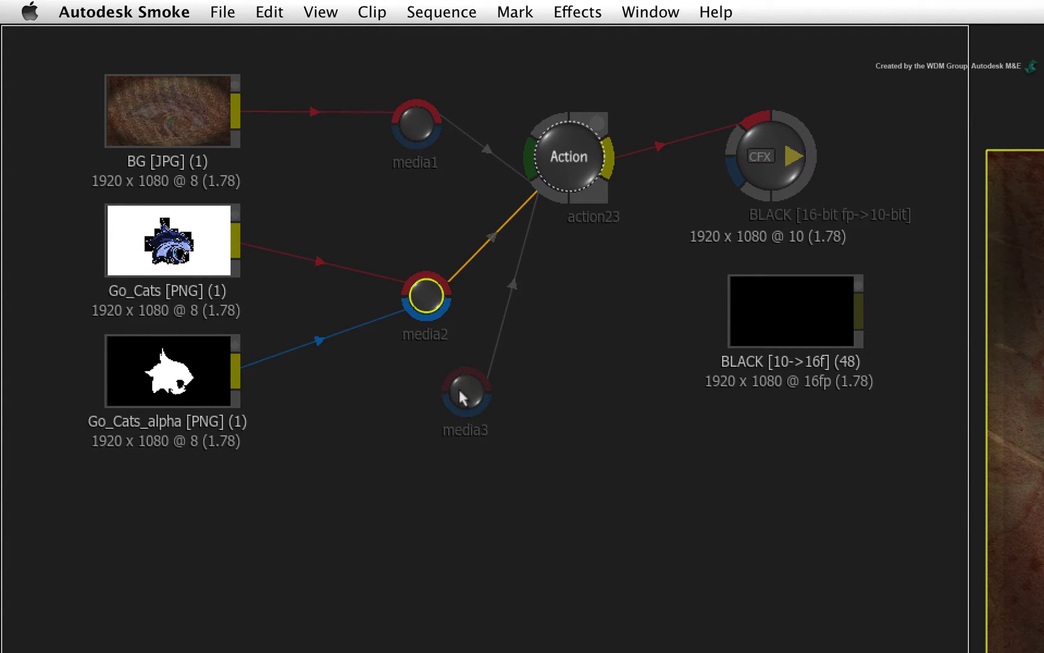
pyautogui.moveTo(458, 399); pyautogui.dragTo(427, 429)
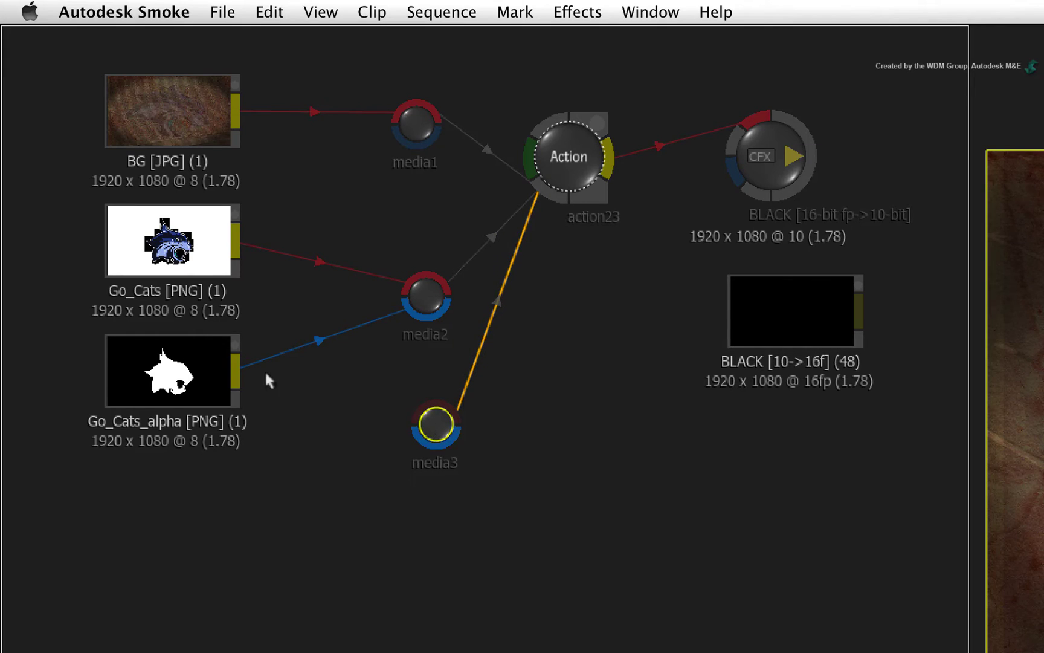
pyautogui.moveTo(234, 371)
pyautogui.mouseDown()
pyautogui.moveTo(432, 424)
pyautogui.moveTo(419, 422)
pyautogui.moveTo(470, 425)
pyautogui.mouseUp()
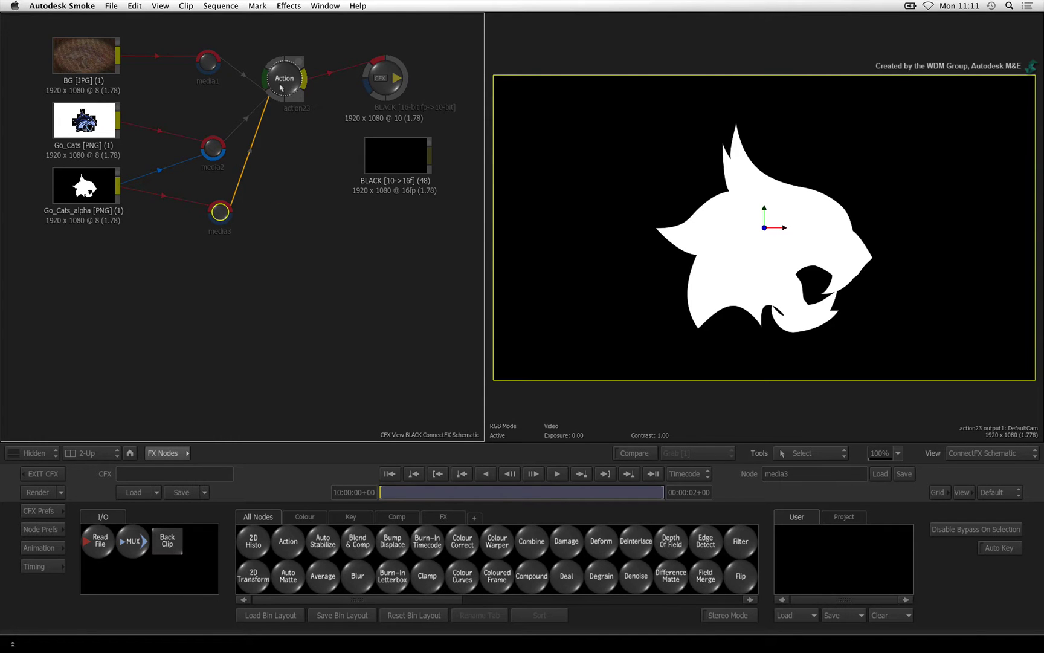
# Step: In the Action schematic, delete axis3 and the image3 layer
pyautogui.click(281, 87)
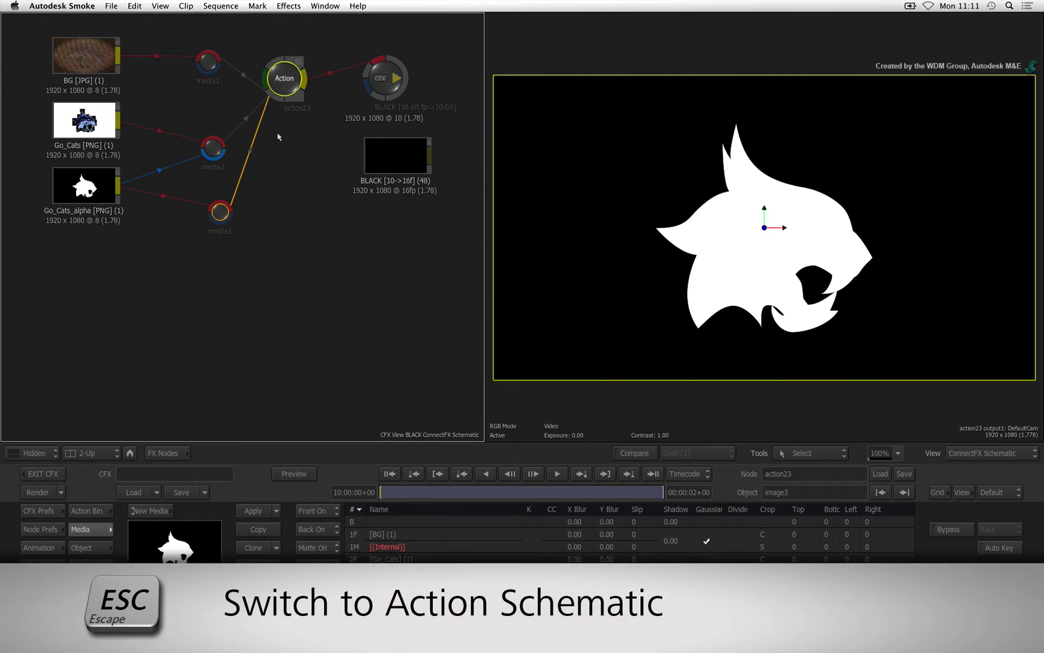
pyautogui.press('Escape')
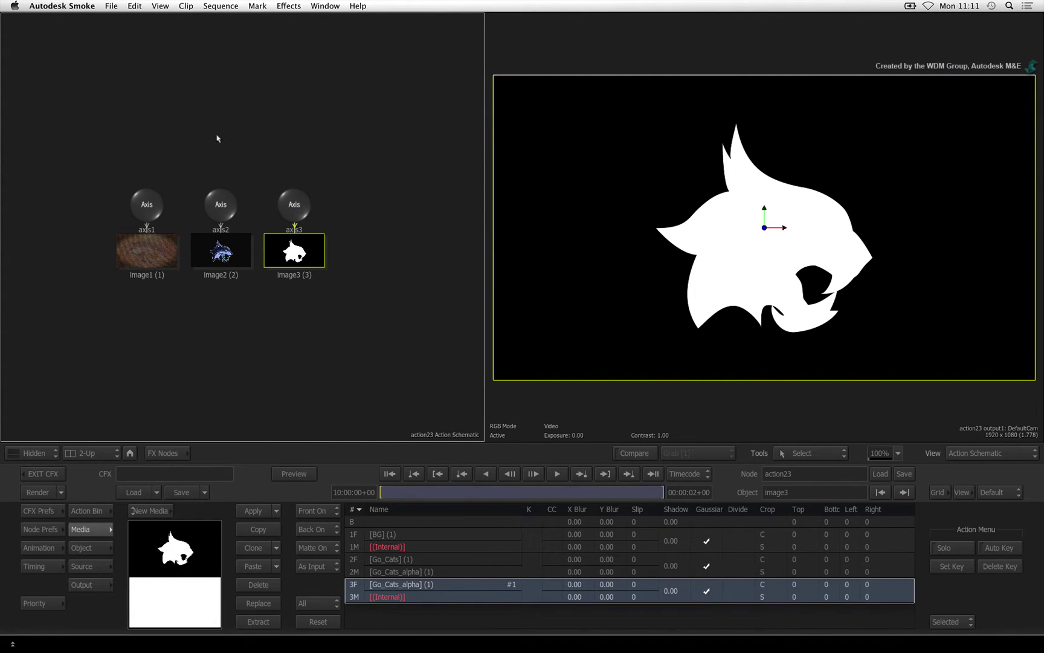
pyautogui.click(295, 204)
pyautogui.press('Delete')
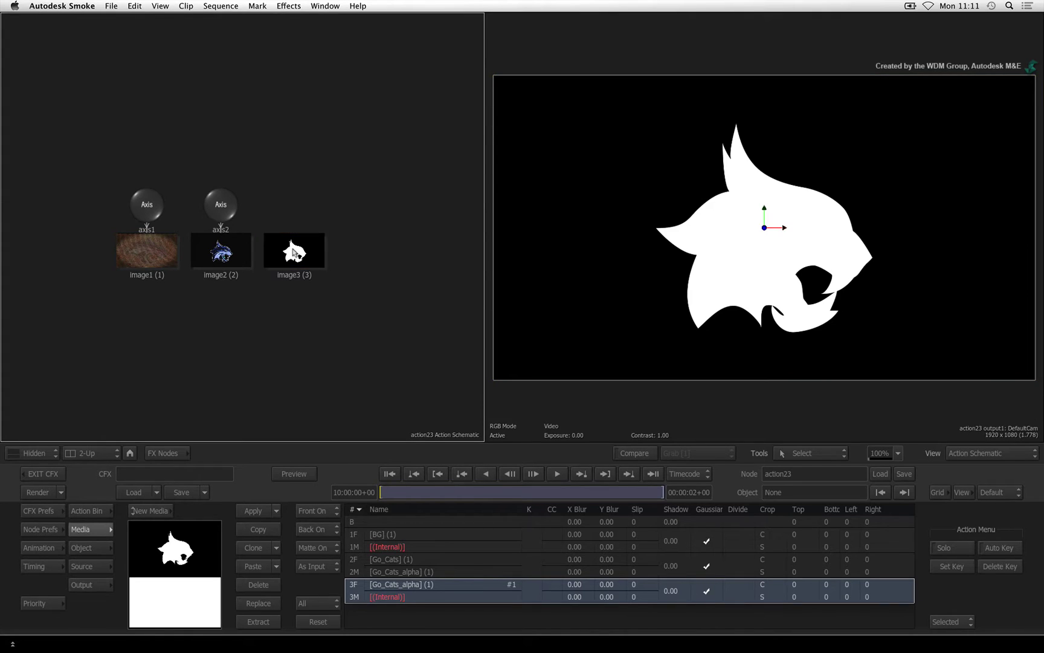
pyautogui.click(294, 253)
pyautogui.press('Delete')
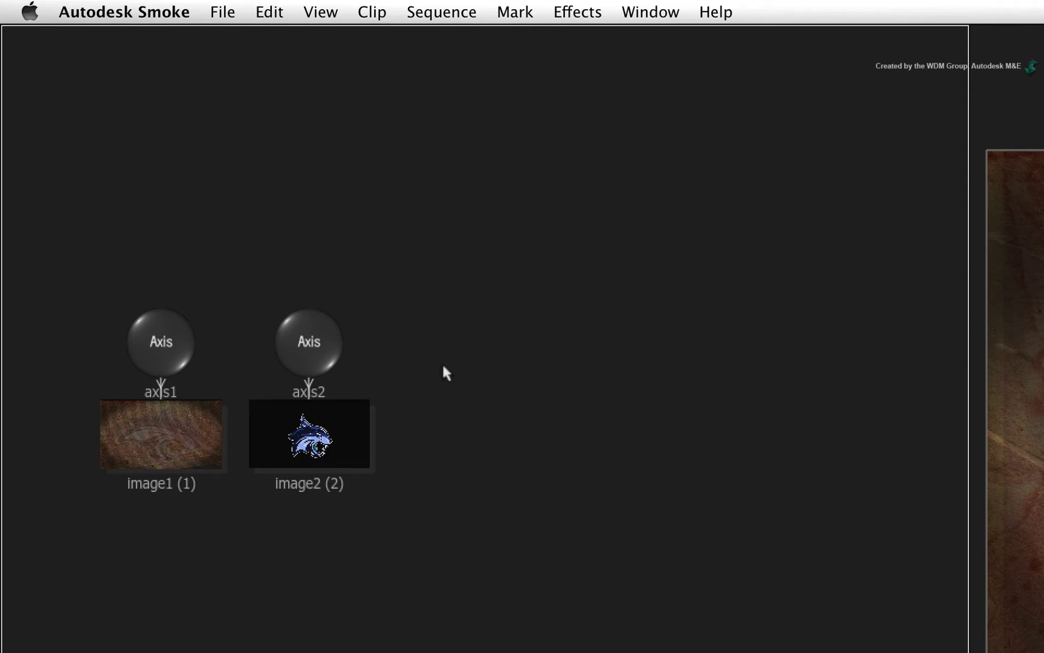
# Step: Select the background axis, inspect the top view, and undo a trial depth change
pyautogui.click(151, 342)
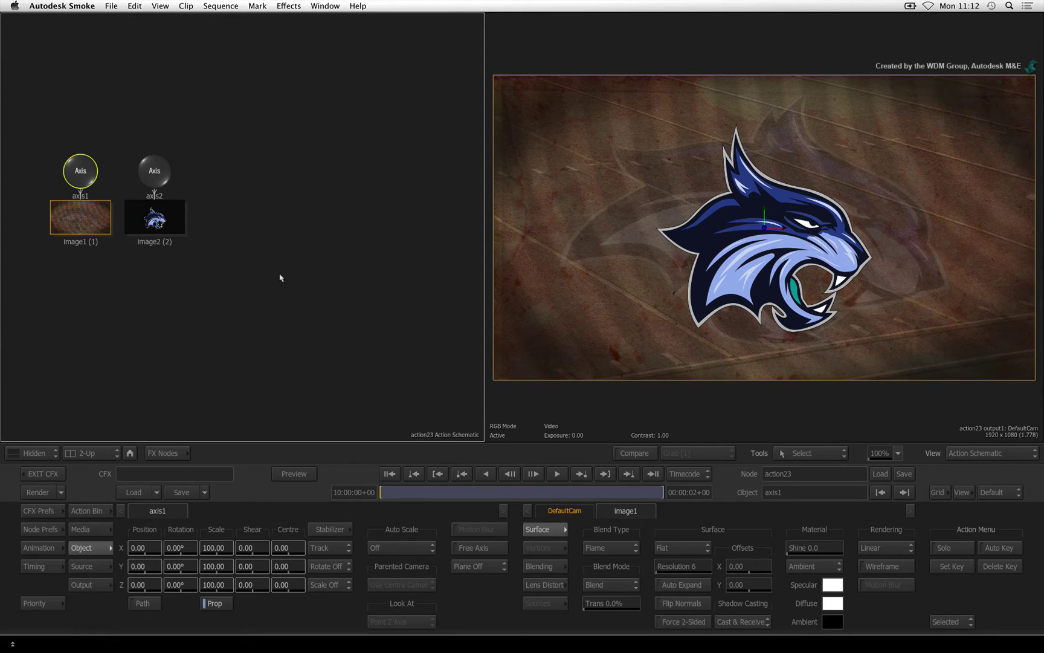
pyautogui.hotkey('shift', '4')
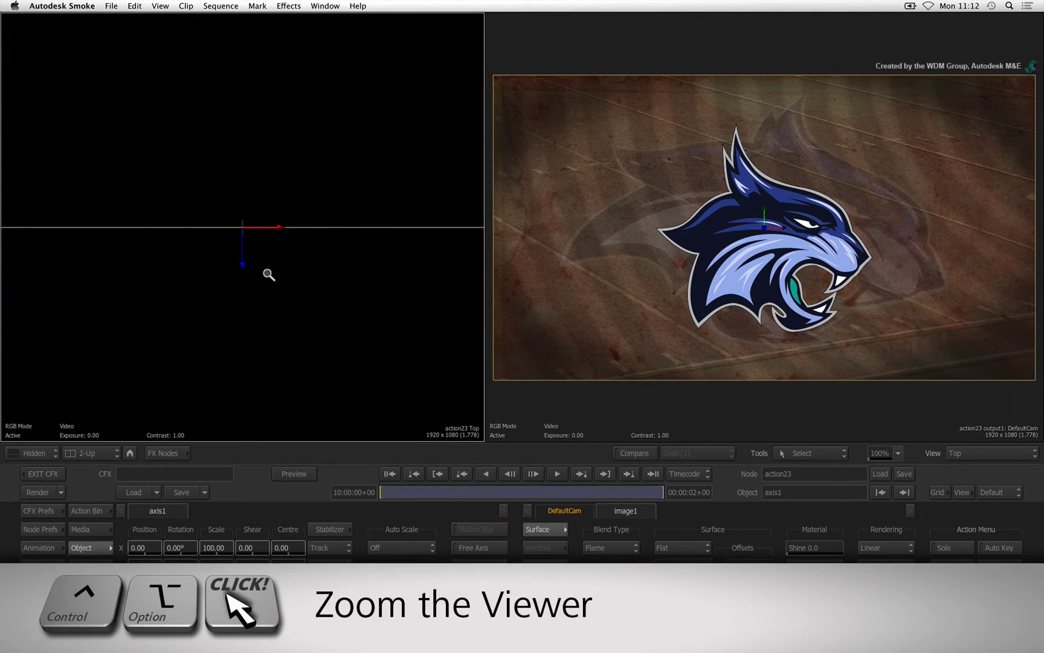
pyautogui.moveTo(289, 277)
pyautogui.mouseDown()
pyautogui.moveTo(297, 274)
pyautogui.moveTo(131, 273)
pyautogui.moveTo(264, 285)
pyautogui.moveTo(110, 275)
pyautogui.mouseUp()
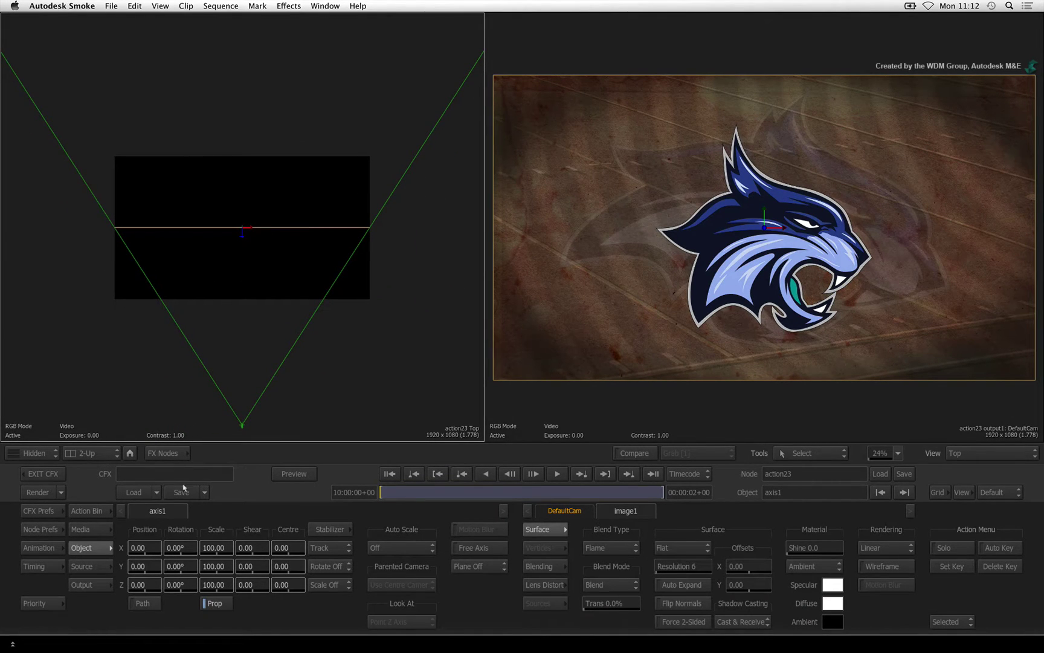
pyautogui.moveTo(146, 588); pyautogui.dragTo(26, 574)
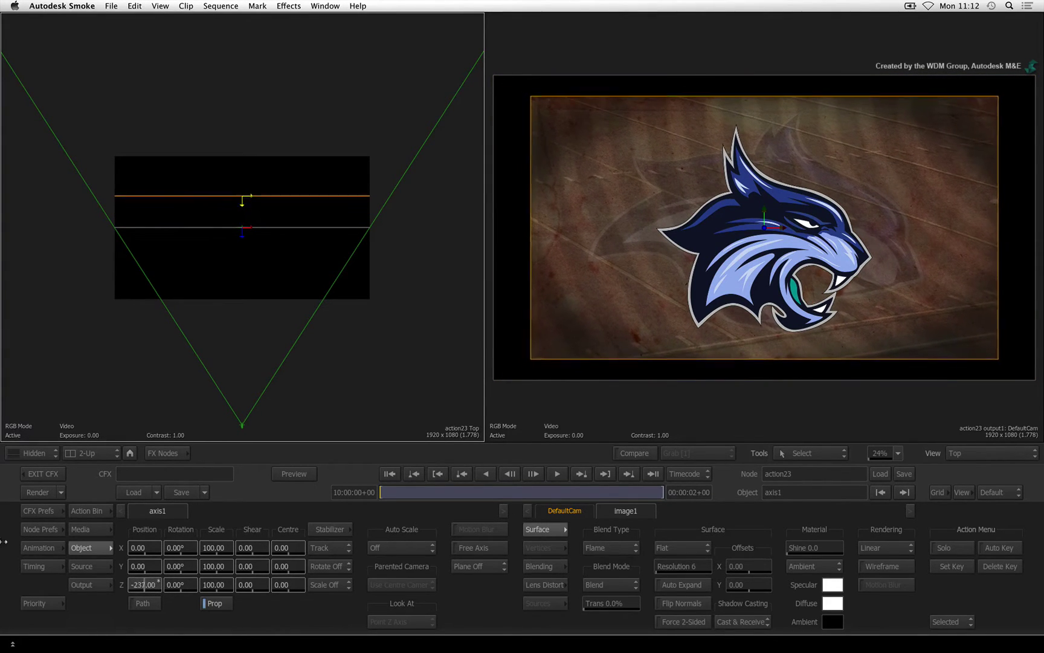
pyautogui.hotkey('ctrl', 'z')
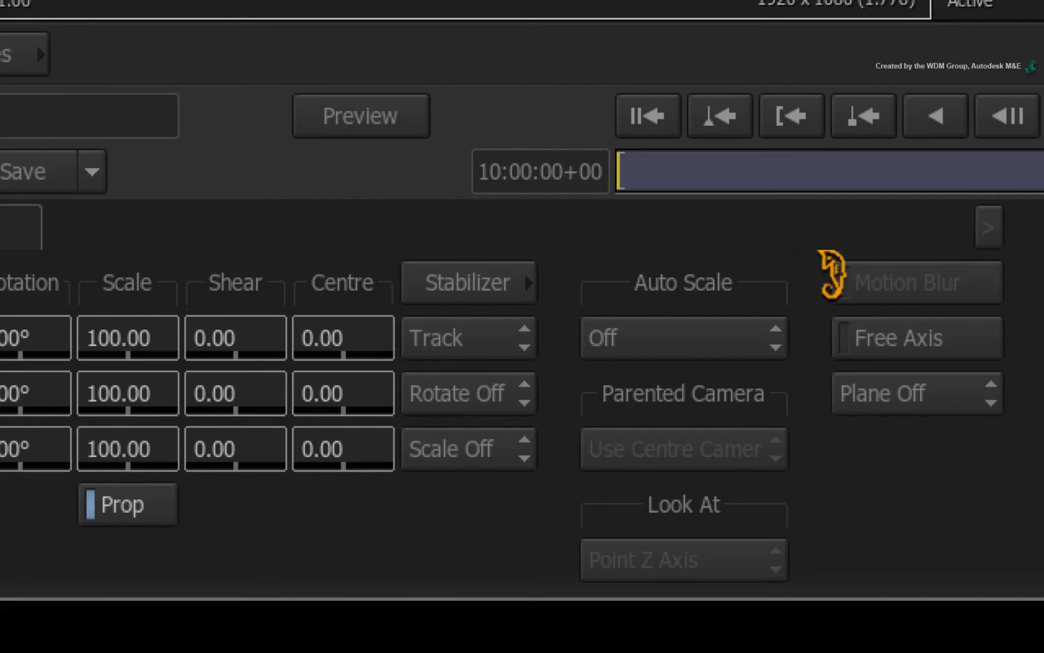
# Step: Set Auto Scale to On Position Changes and push the background to Z -250
pyautogui.click(764, 337)
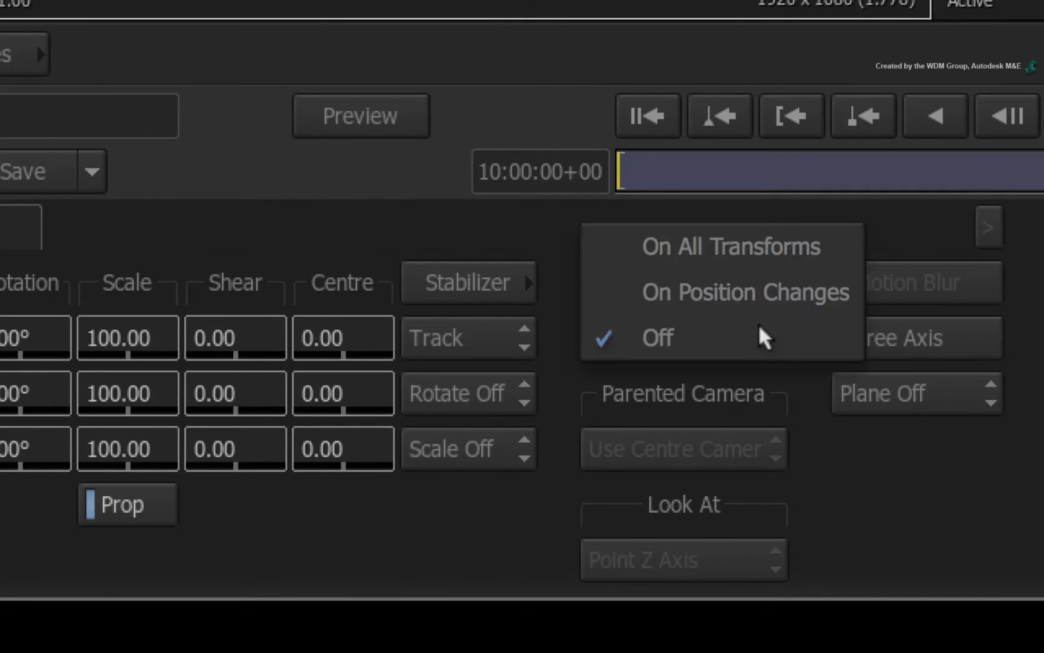
pyautogui.click(766, 291)
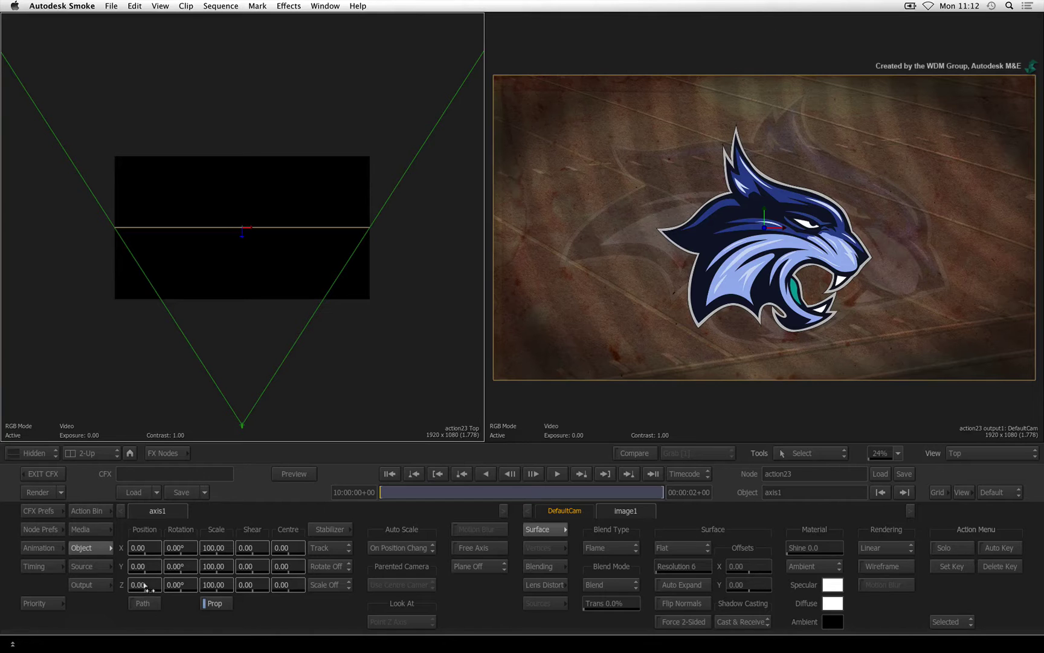
pyautogui.moveTo(148, 584)
pyautogui.mouseDown()
pyautogui.moveTo(129, 519)
pyautogui.moveTo(285, 520)
pyautogui.mouseUp()
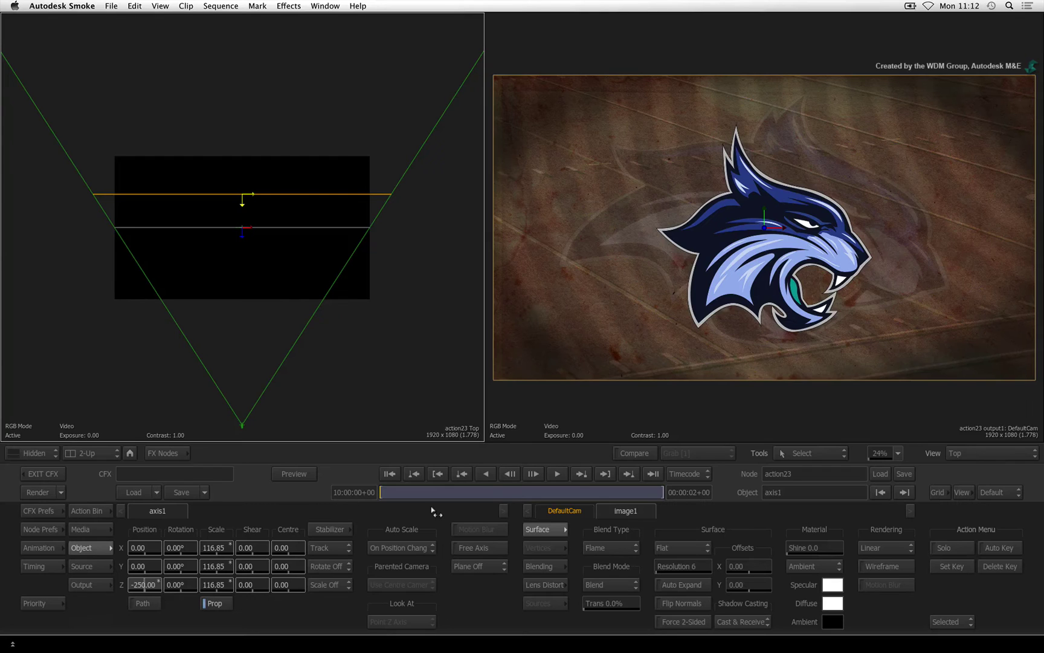
pyautogui.moveTo(433, 512); pyautogui.dragTo(433, 511)
# Step: In the Action schematic, select the cat logo's node to rotate it -45° on Y
pyautogui.press('Escape')
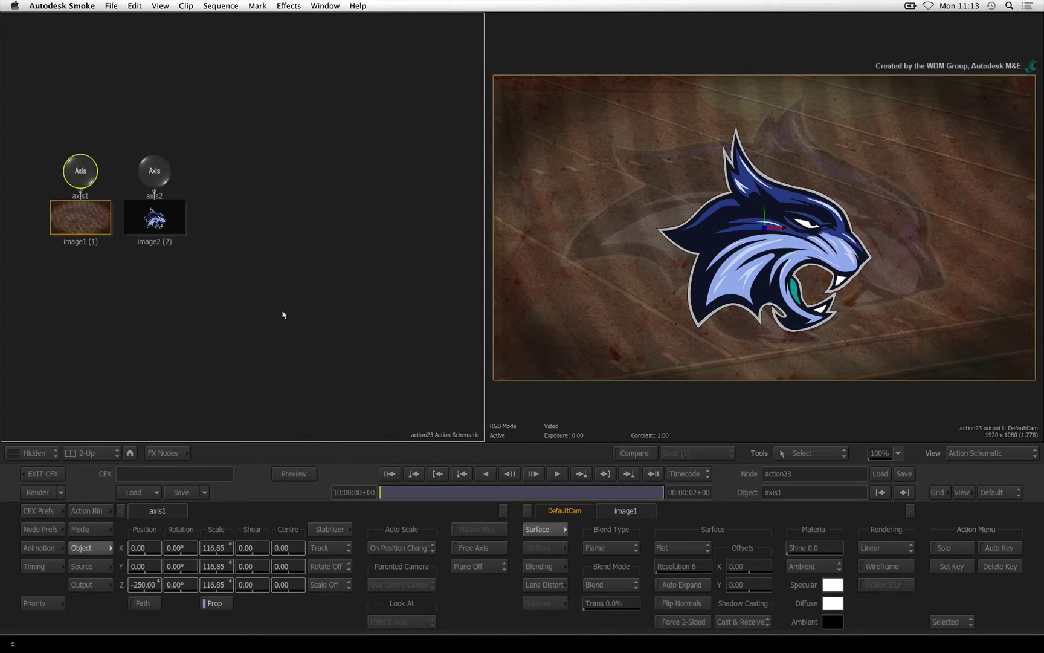
pyautogui.click(155, 214)
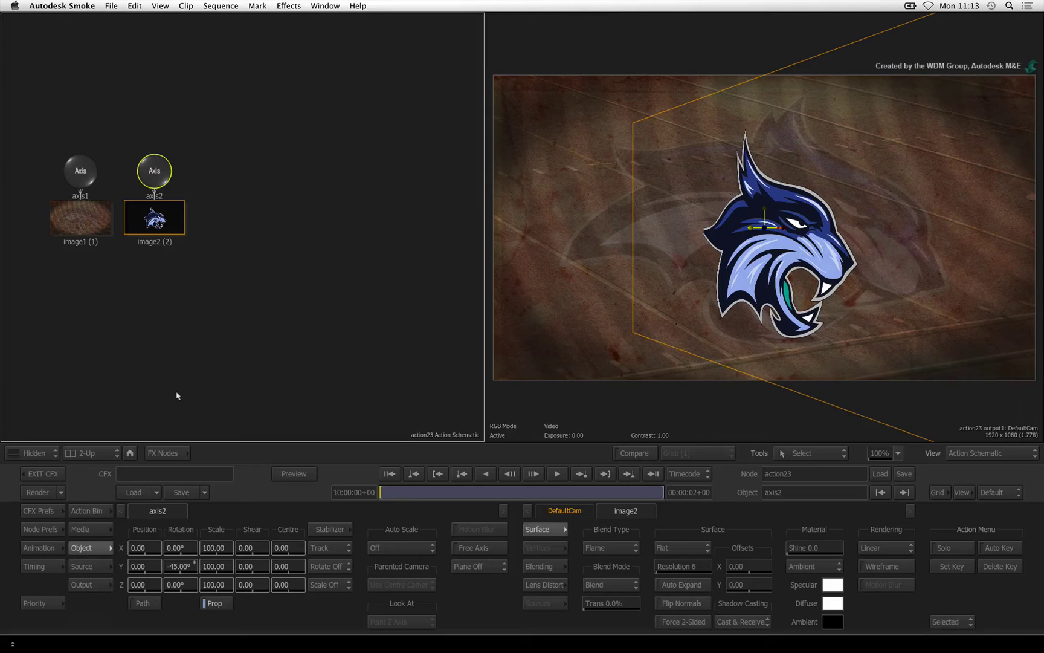
# Step: From the Action Bin, add a Go_Cats_alpha Displace Map under image2
pyautogui.click(101, 510)
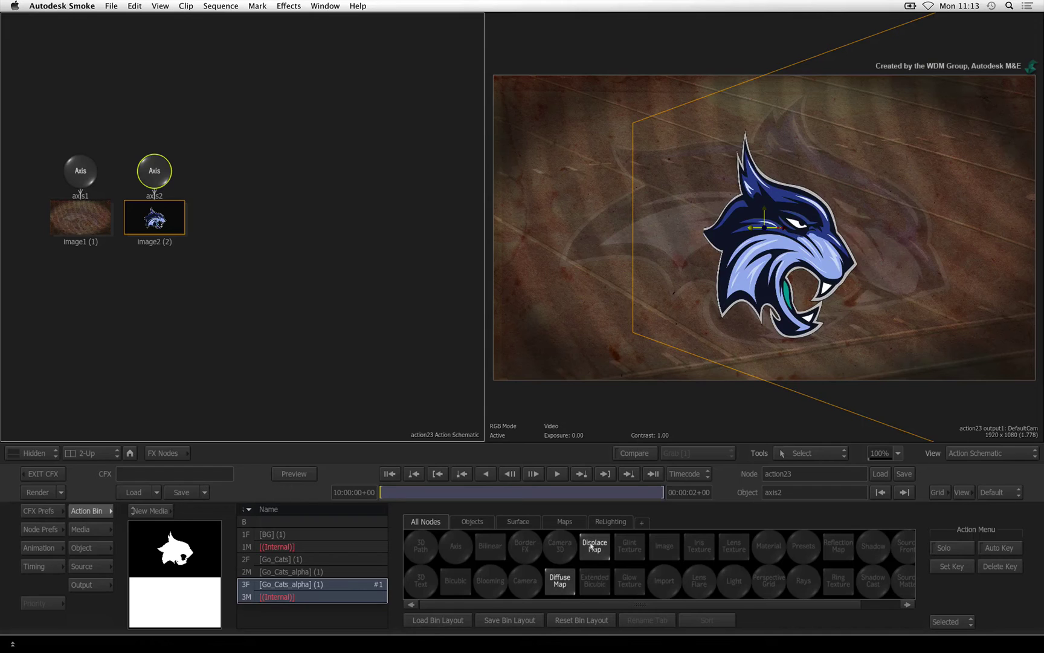
pyautogui.doubleClick(594, 546)
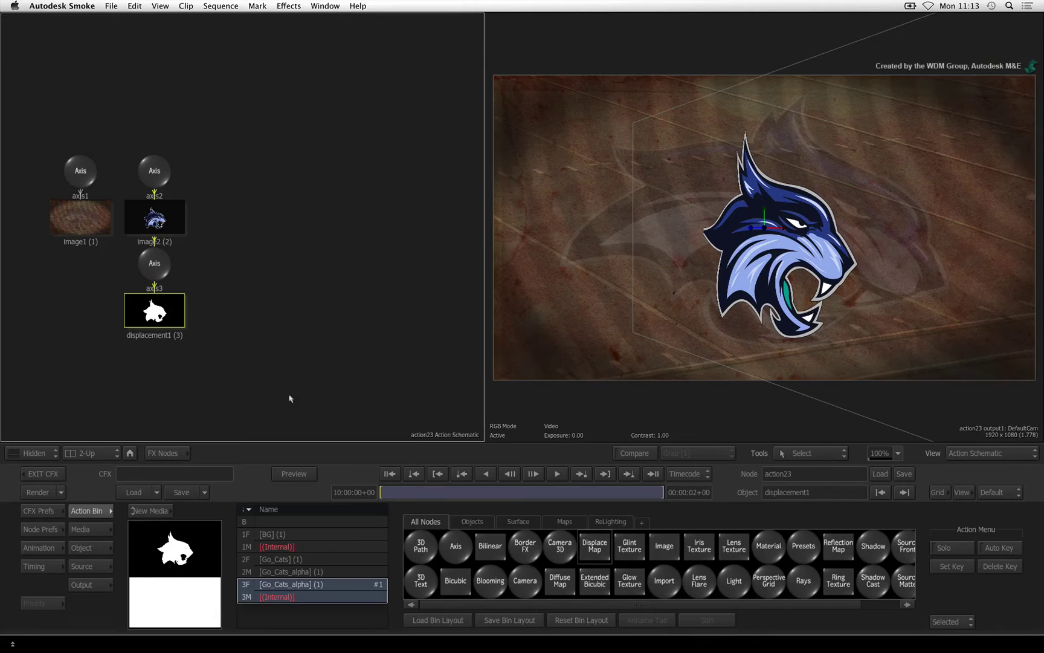
# Step: On displacement1, enable Regen, set Direction Z to 100 and Softness to 10
pyautogui.click(167, 303)
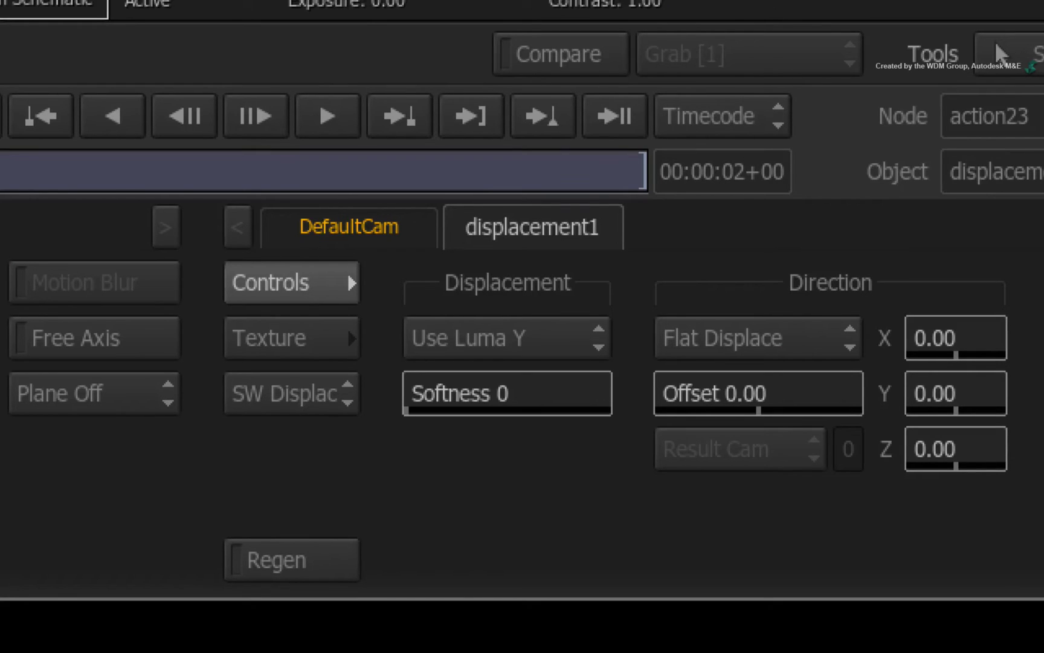
pyautogui.click(281, 554)
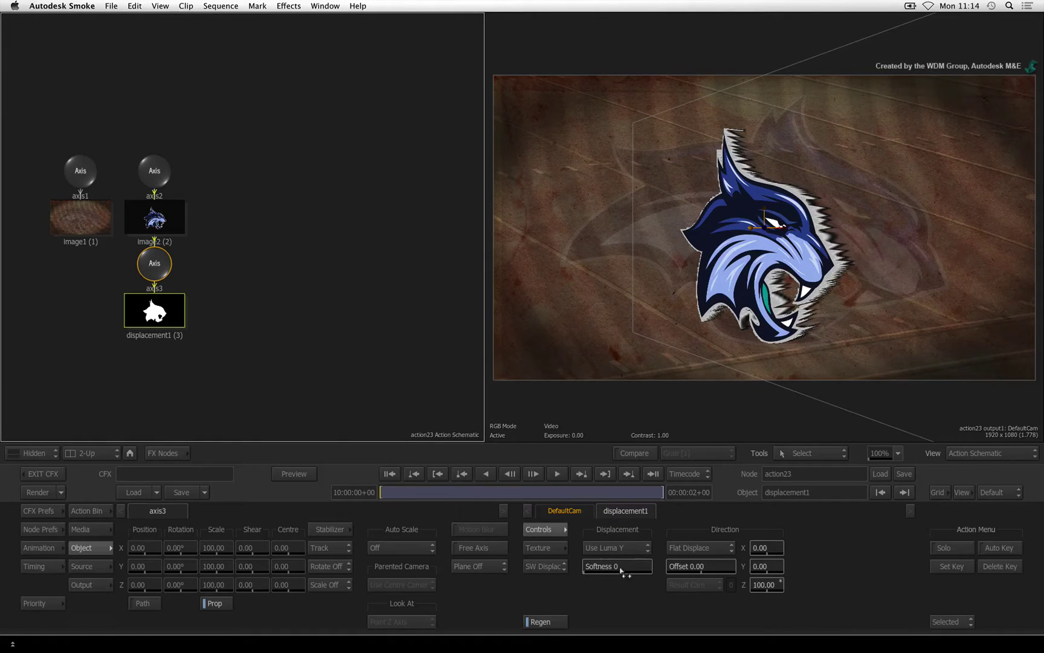
pyautogui.moveTo(617, 572); pyautogui.dragTo(625, 573)
pyautogui.press('`')
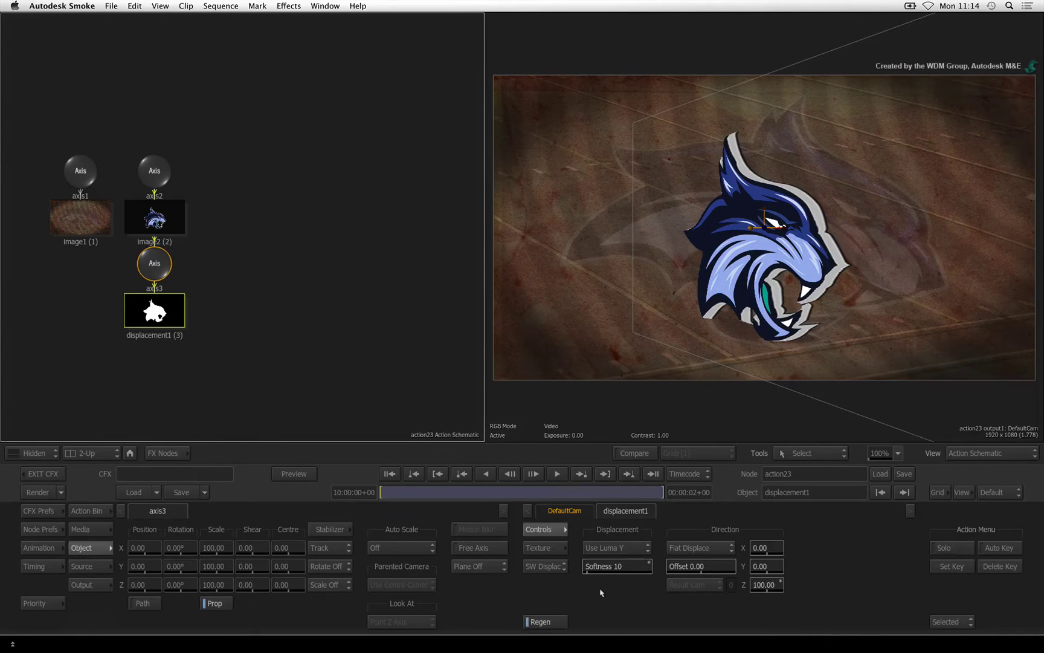
pyautogui.click(156, 180)
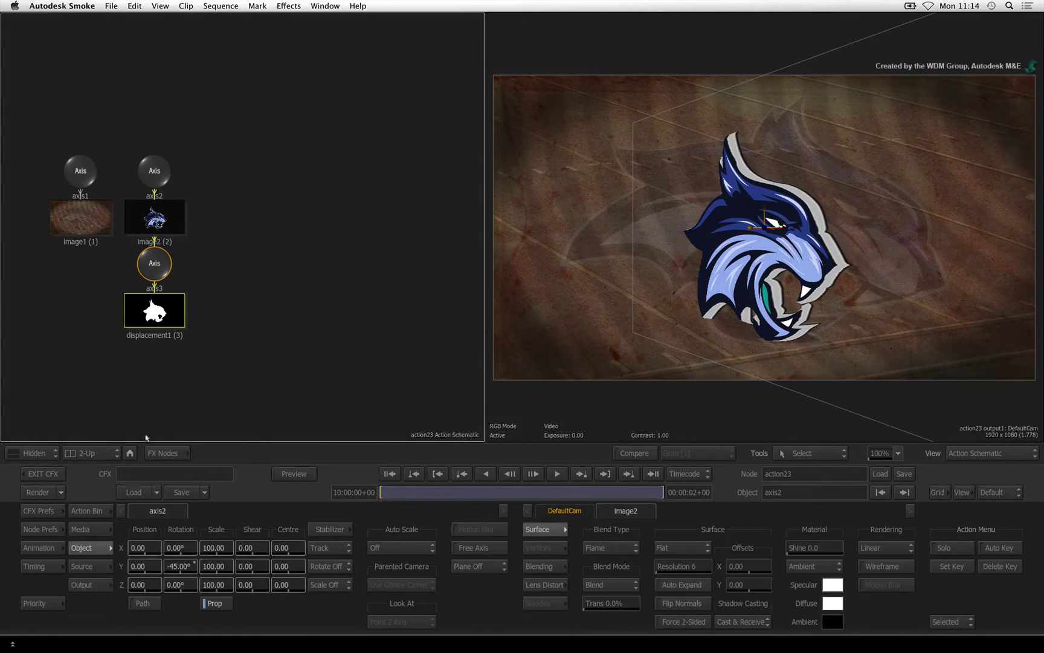
pyautogui.moveTo(174, 566)
pyautogui.mouseDown()
pyautogui.moveTo(296, 566)
pyautogui.moveTo(172, 570)
pyautogui.mouseUp()
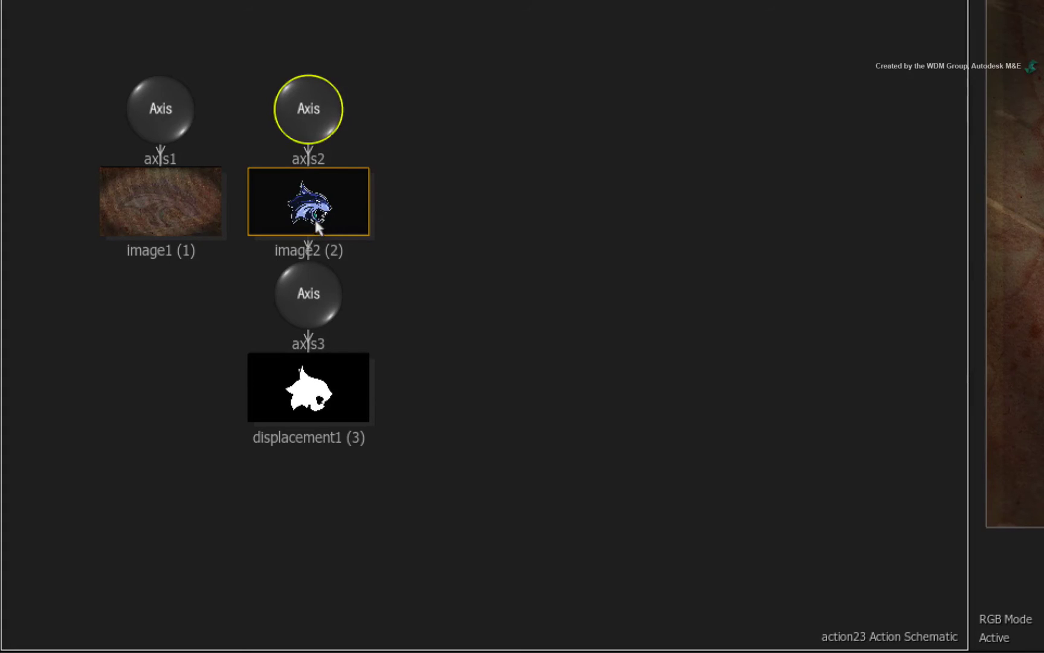
# Step: Inspect image2's mesh density in wireframe, then set its Resolution to 1
pyautogui.click(315, 218)
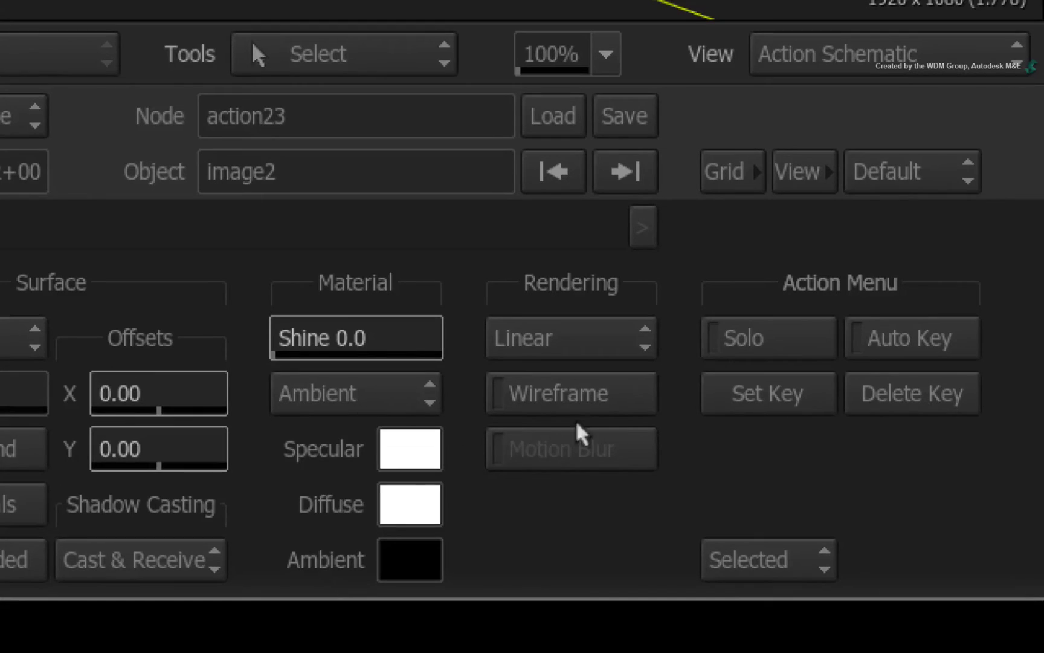
pyautogui.click(884, 566)
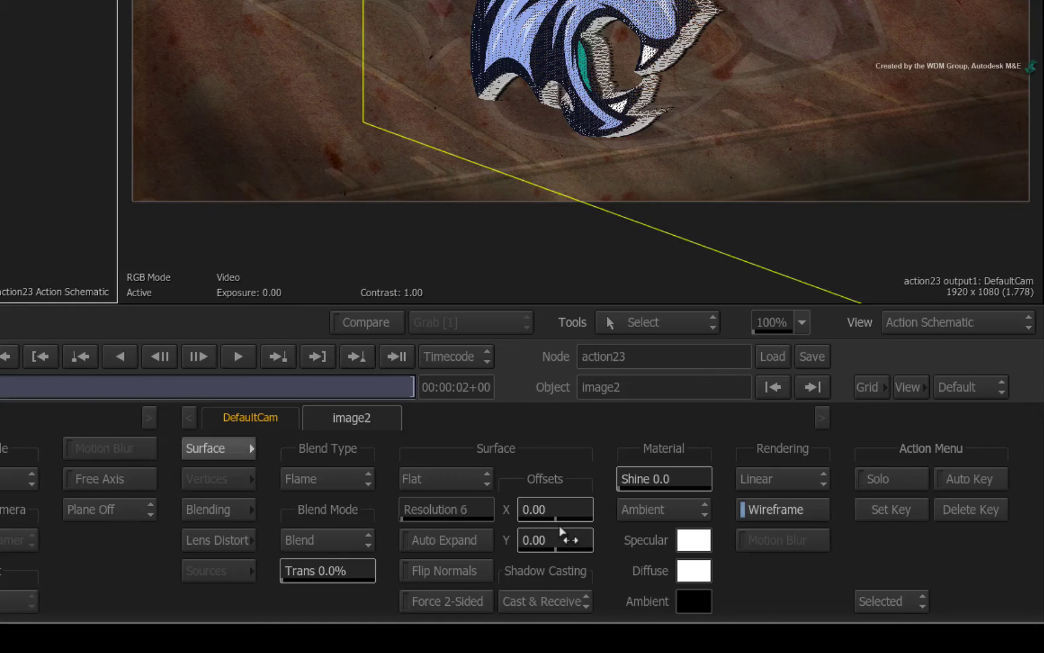
pyautogui.moveTo(410, 507); pyautogui.dragTo(444, 499)
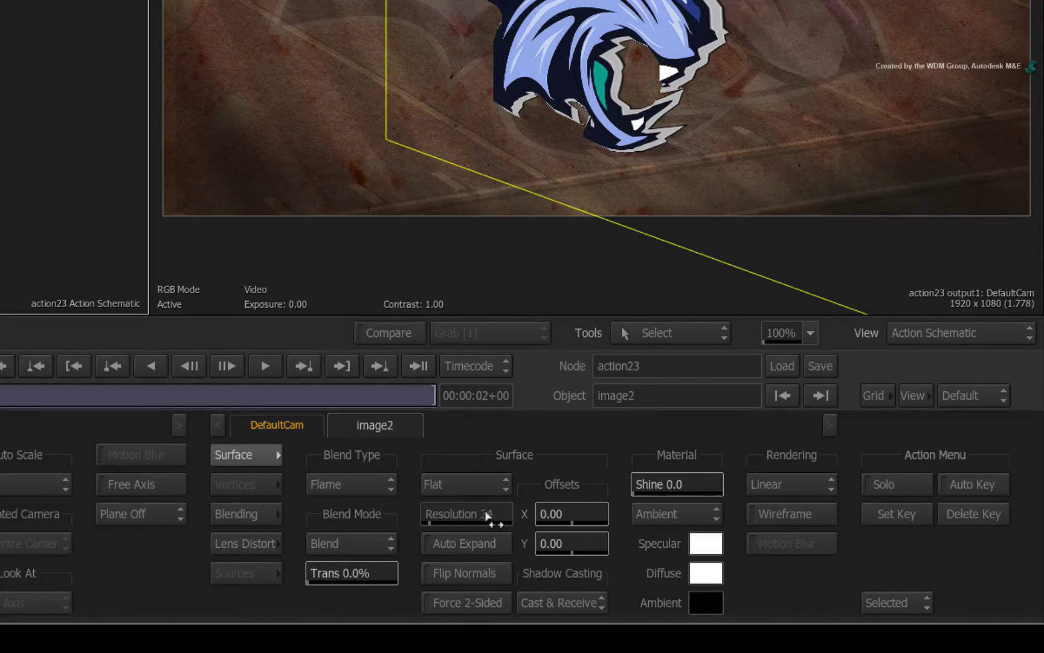
pyautogui.moveTo(494, 520); pyautogui.dragTo(302, 506)
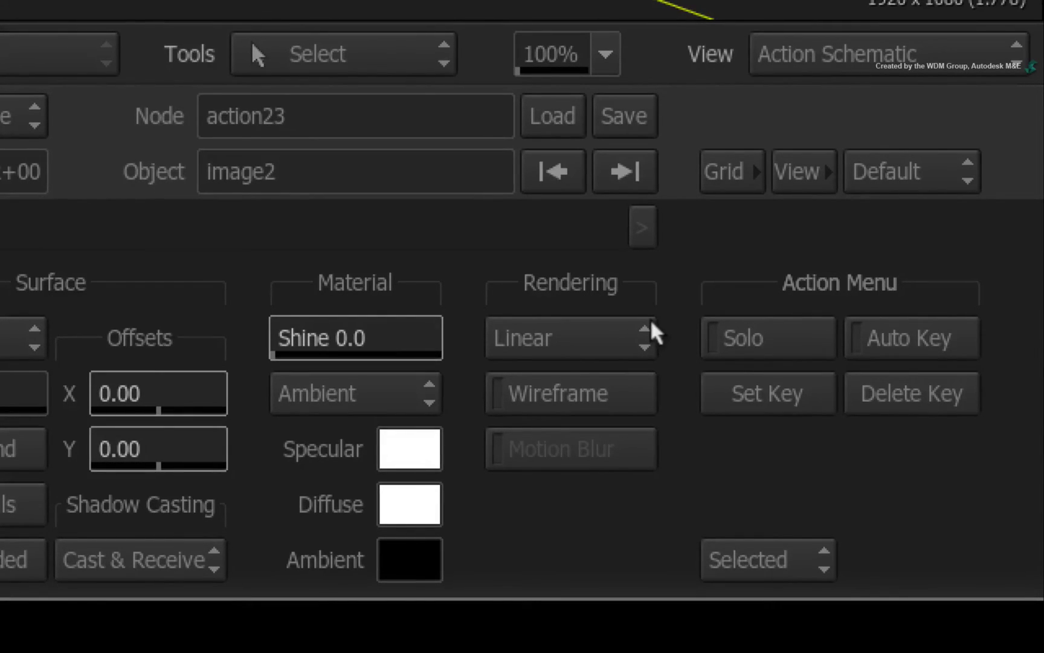
# Step: Set the logo's texture filtering to EWA+Linear and swing axis2 to -27° on Y
pyautogui.click(599, 334)
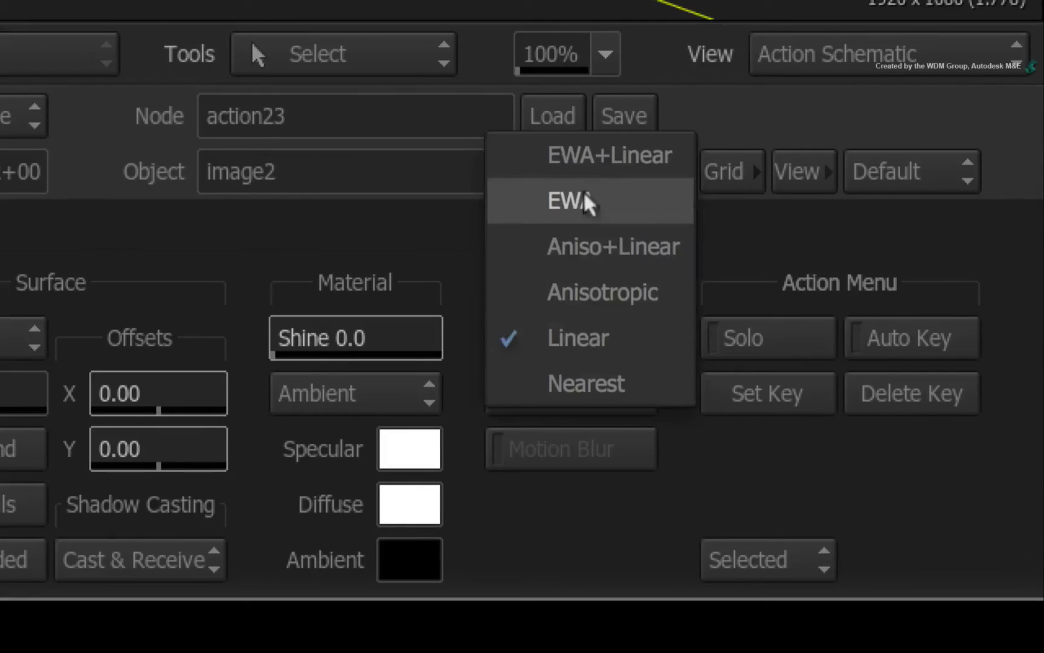
pyautogui.click(591, 160)
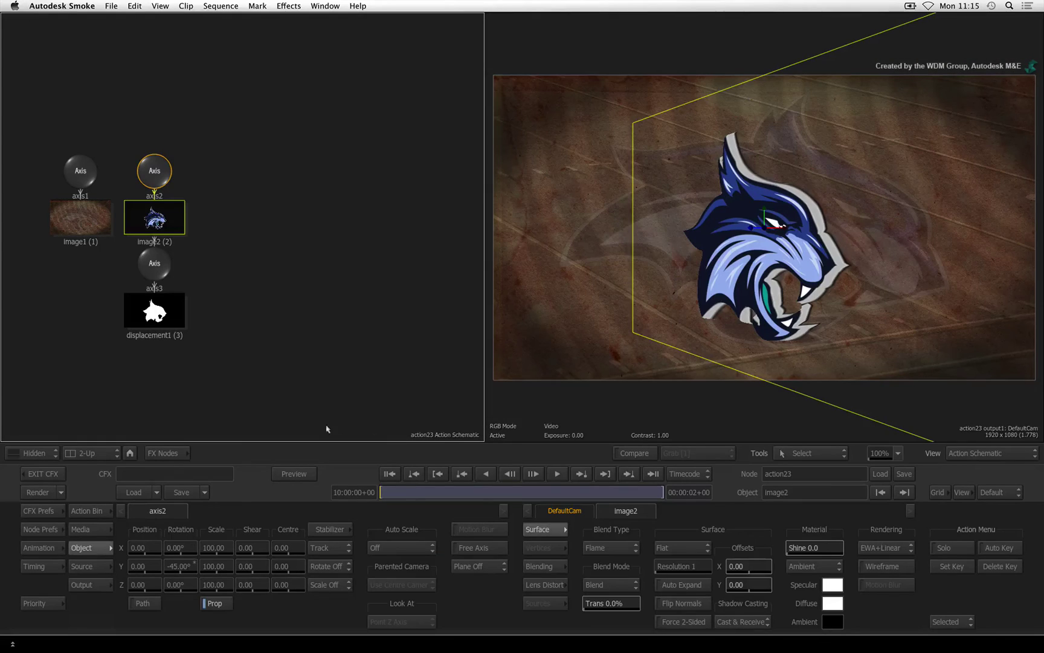
pyautogui.click(157, 172)
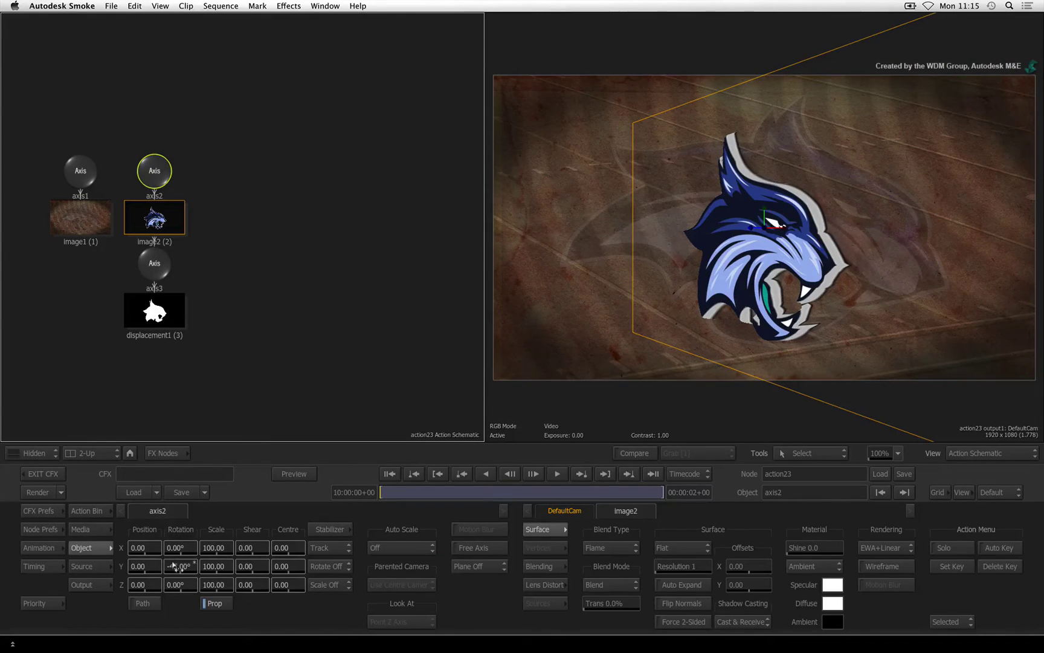
pyautogui.moveTo(177, 564); pyautogui.dragTo(187, 573)
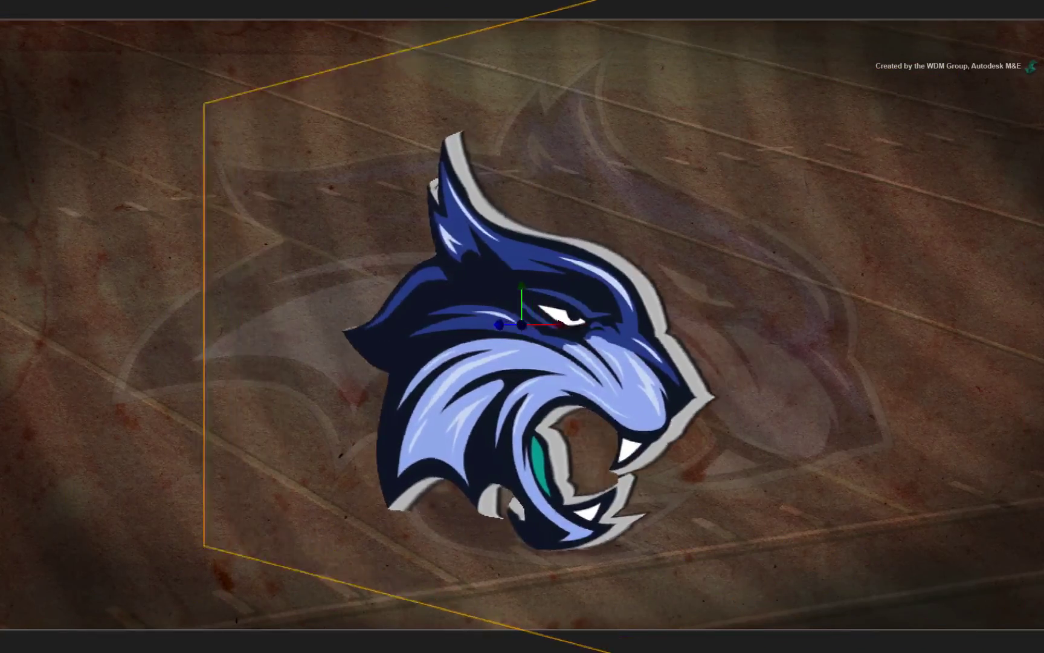
pyautogui.moveTo(187, 574)
pyautogui.mouseDown()
pyautogui.moveTo(232, 575)
pyautogui.moveTo(203, 581)
pyautogui.moveTo(214, 581)
pyautogui.mouseUp()
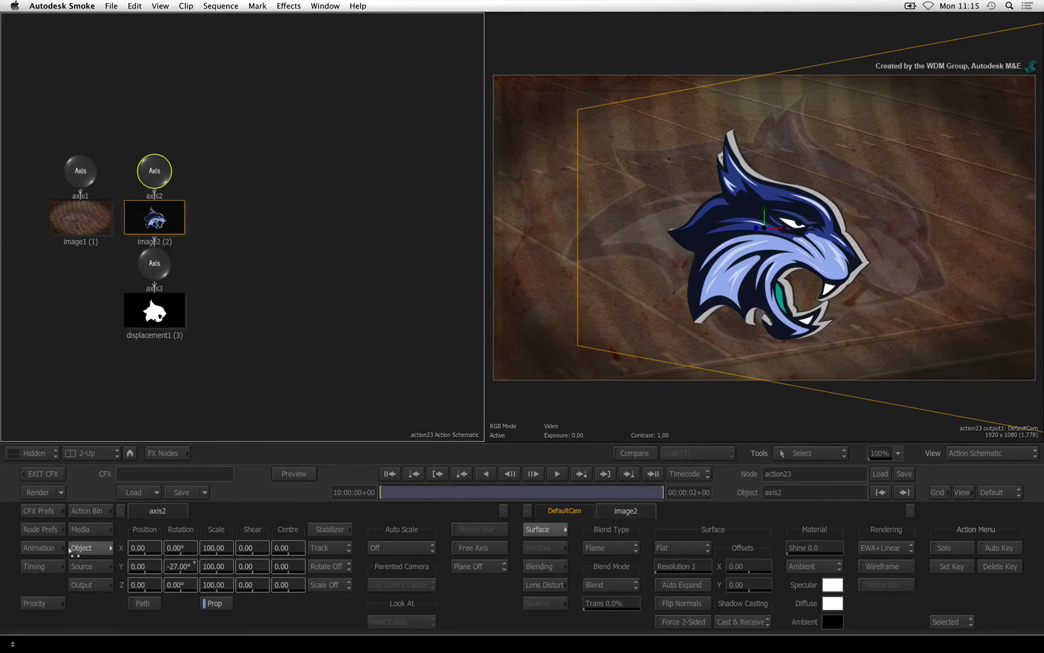
# Step: Set Hardware AA to 4x HWAA in CFX rendering preferences, returning to axis2 controls
pyautogui.click(35, 511)
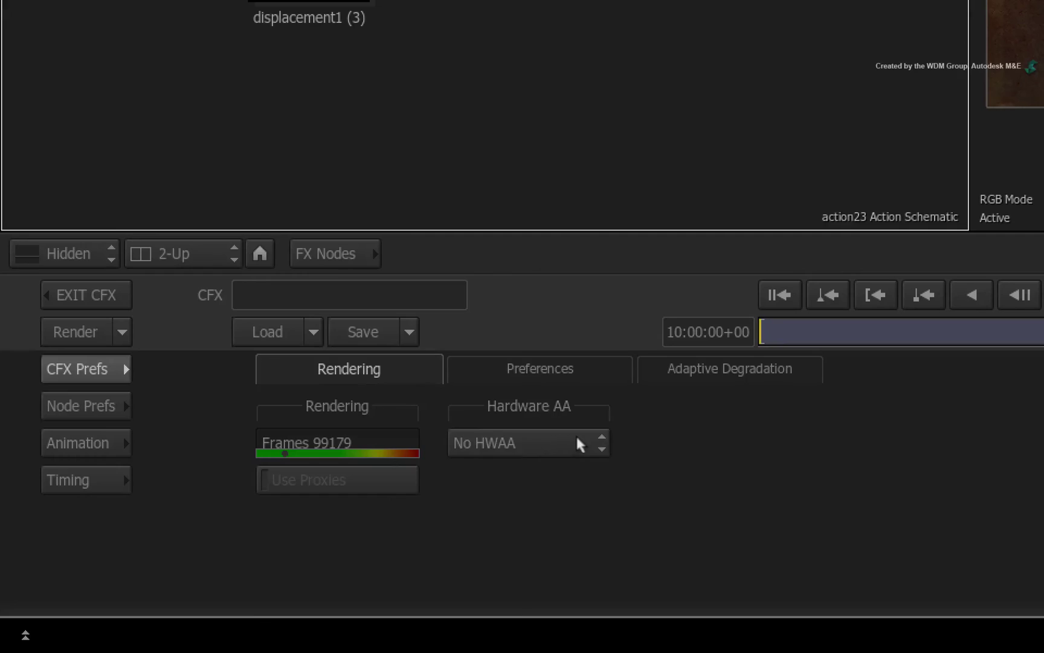
pyautogui.click(289, 547)
pyautogui.click(582, 412)
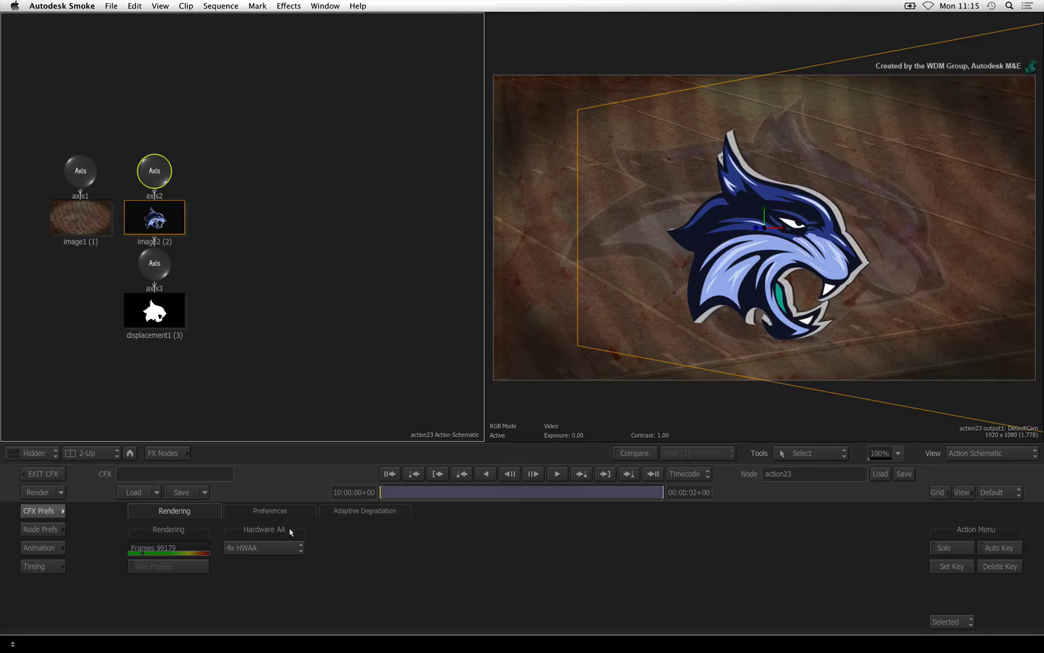
pyautogui.doubleClick(153, 173)
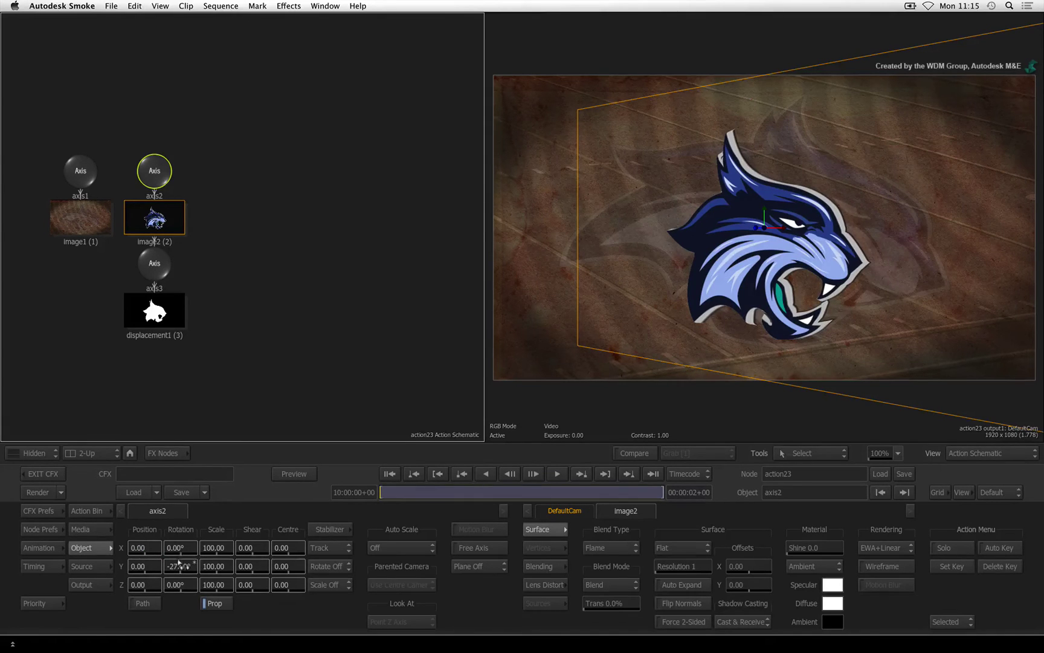
# Step: Scrub the logo axis Y rotation through several angles, ending at -45°
pyautogui.moveTo(180, 565)
pyautogui.mouseDown()
pyautogui.moveTo(281, 566)
pyautogui.moveTo(190, 584)
pyautogui.mouseUp()
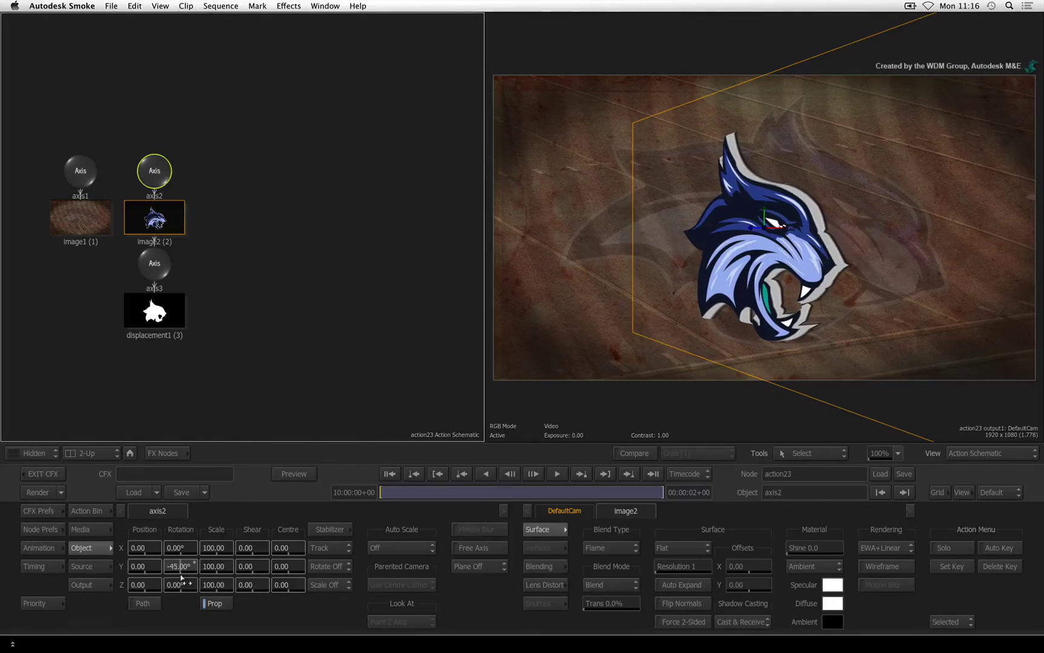
# Step: Enter 0 for the logo axis Y rotation so it faces straight on
pyautogui.click(180, 568)
pyautogui.press('Return')
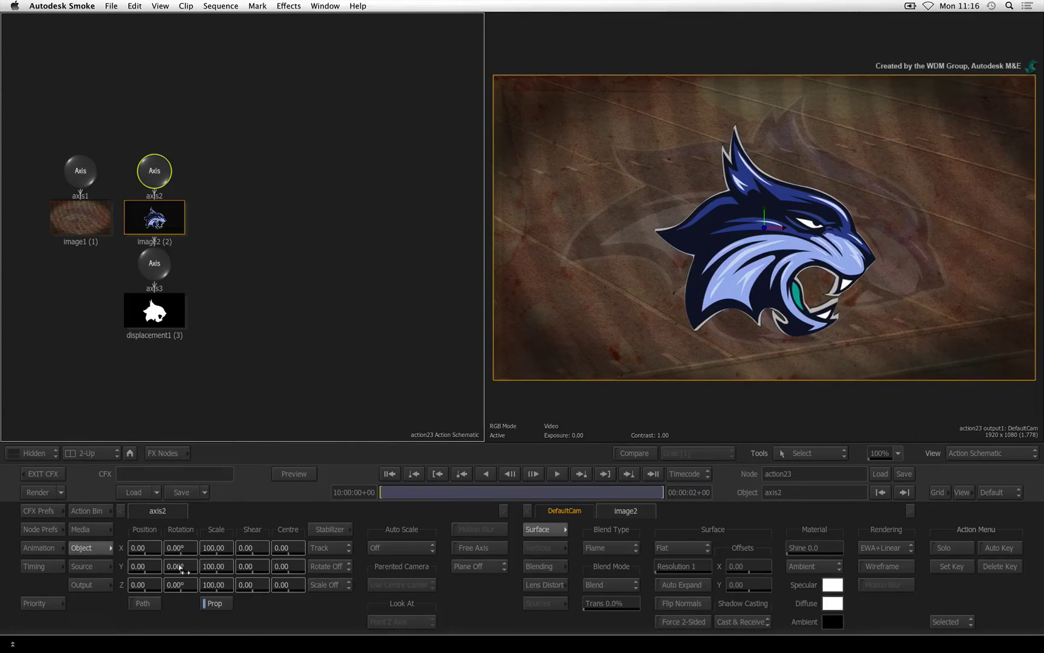